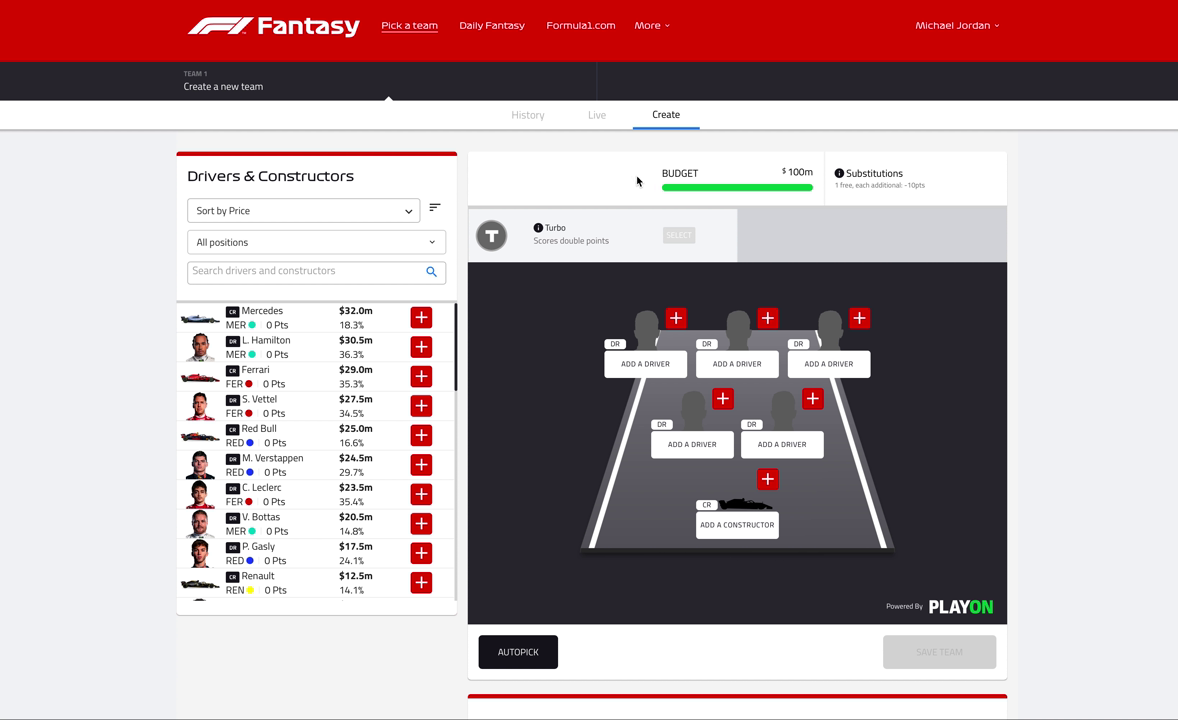
Step: Shrink the Excel window from its corner so the fantasy page shows beneath it
{"action": "scroll", "coordinate": [330, 390], "scroll_direction": "down", "scroll_amount": 2}
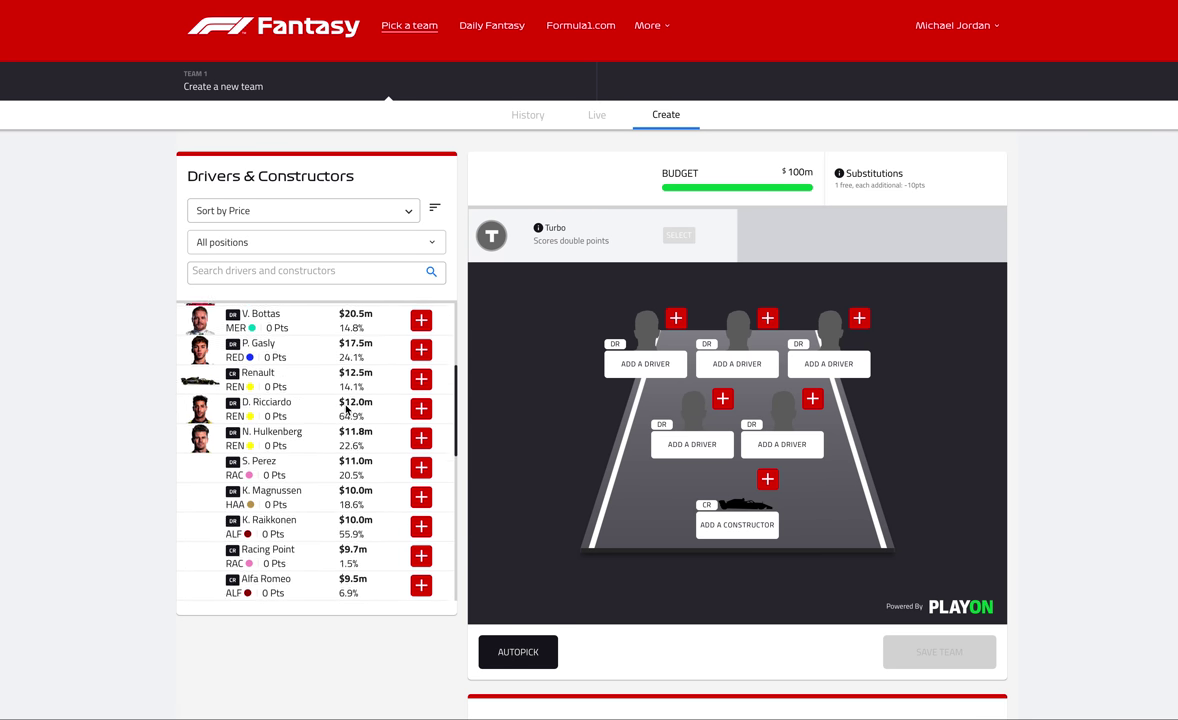
{"action": "scroll", "coordinate": [346, 410], "scroll_direction": "down", "scroll_amount": 6}
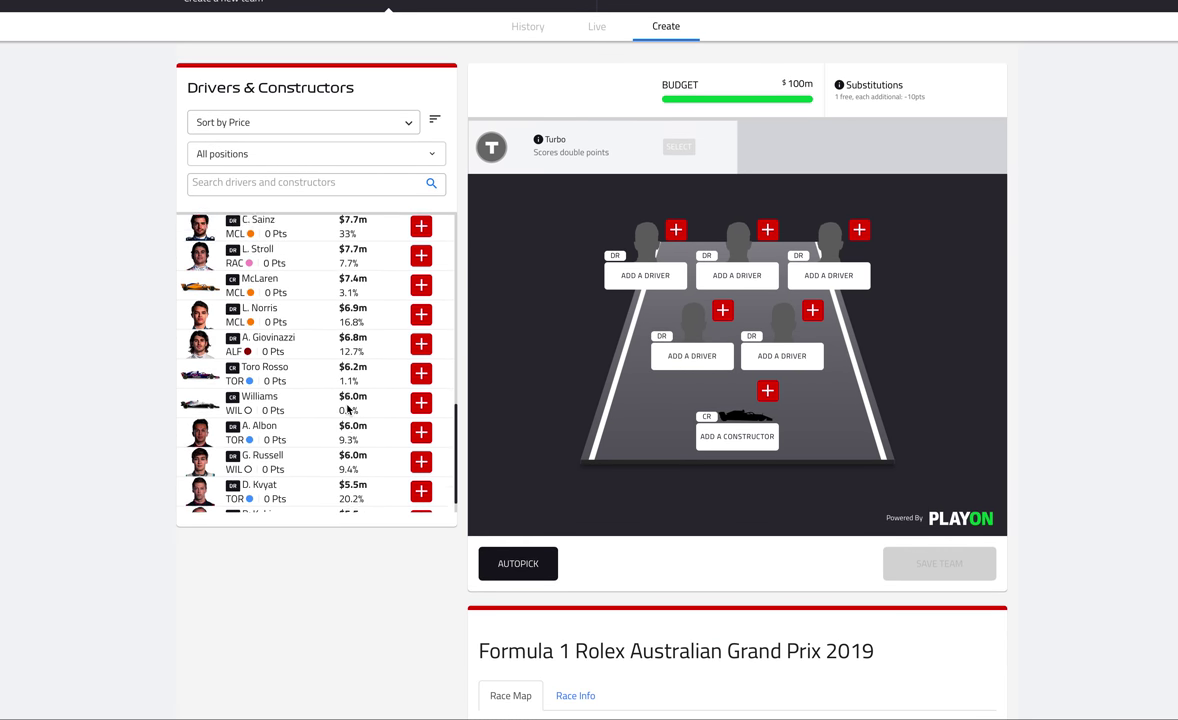
{"action": "scroll", "coordinate": [347, 408], "scroll_direction": "up", "scroll_amount": 6}
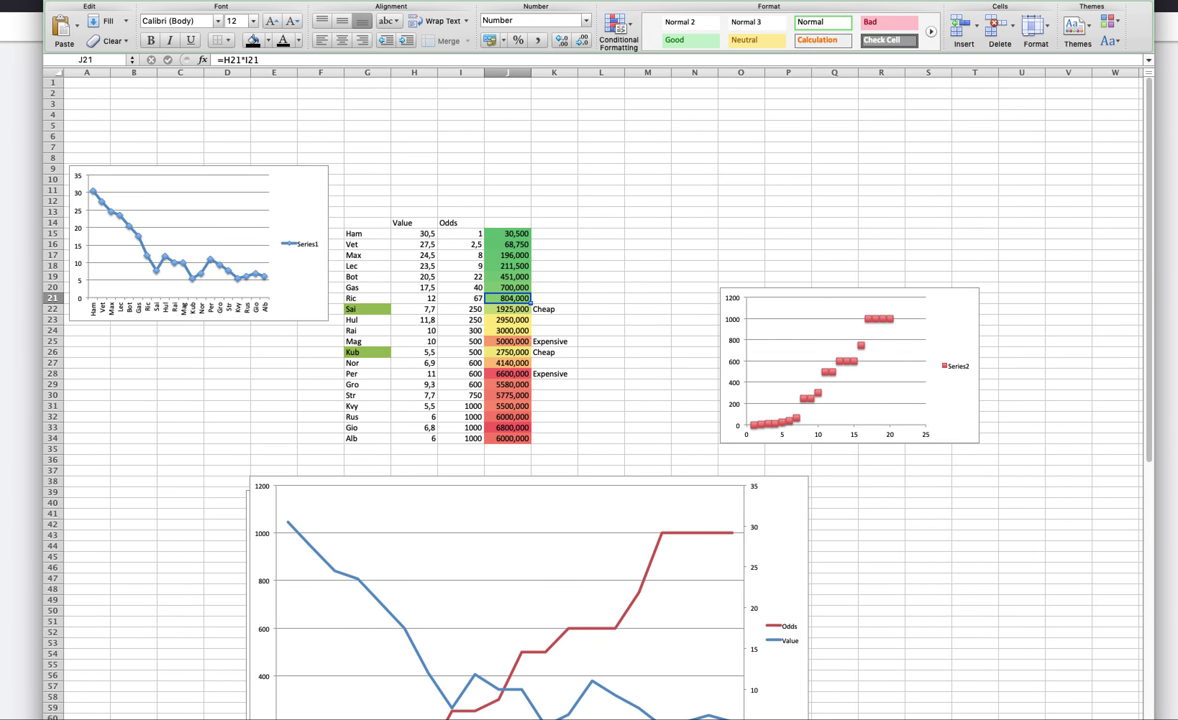
{"action": "left_click_drag", "start_coordinate": [1157, 717], "coordinate": [1140, 678]}
Step: Inspect the Value/Odds table, from Ham's 30,5 value to Alb's 1000 odds
{"action": "scroll", "coordinate": [960, 438], "scroll_direction": "down", "scroll_amount": 5}
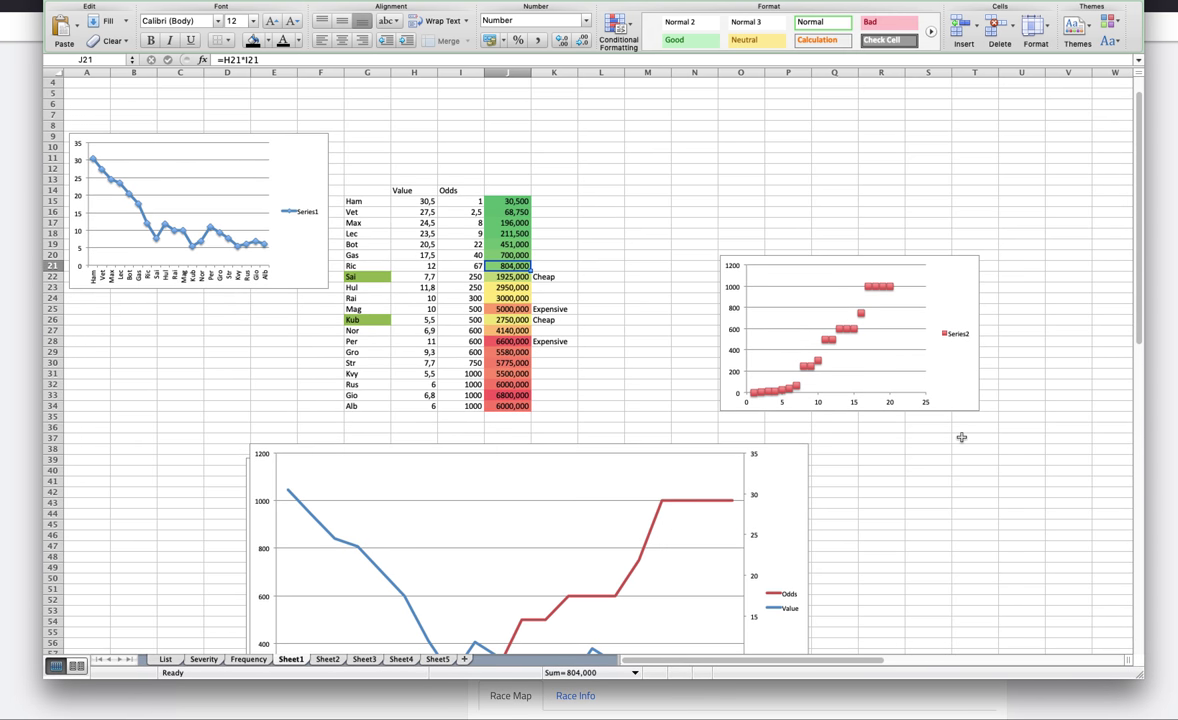
{"action": "scroll", "coordinate": [960, 438], "scroll_direction": "down", "scroll_amount": 7}
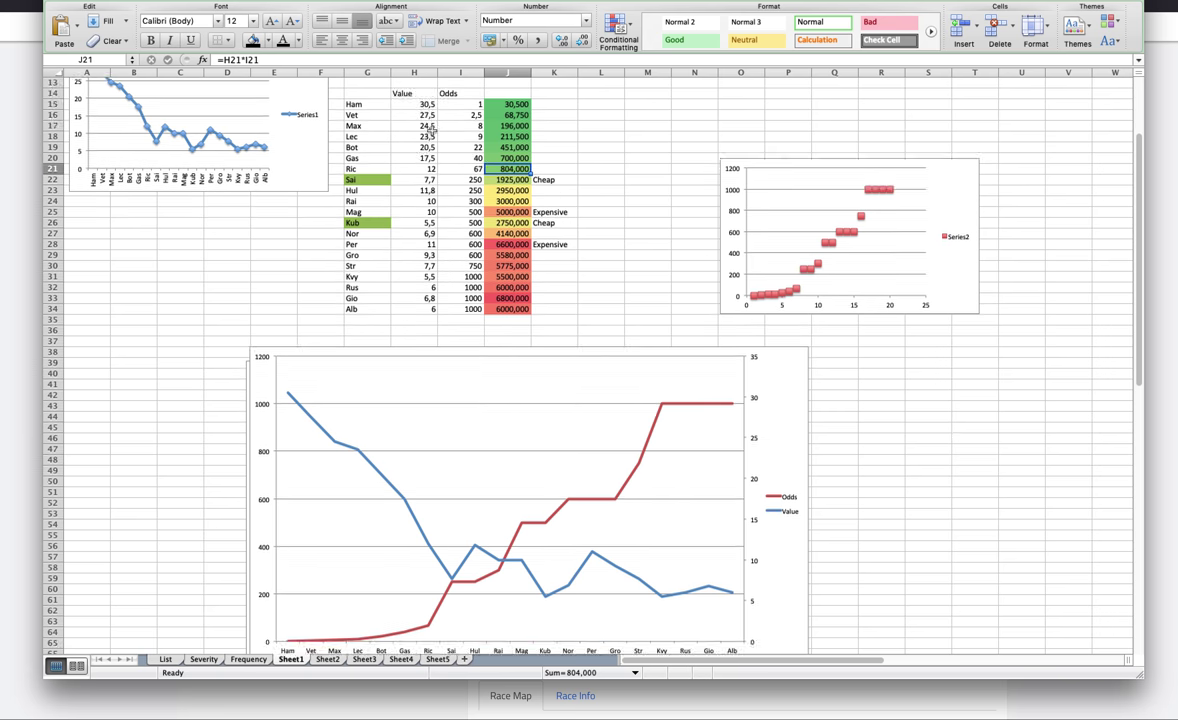
{"action": "left_click_drag", "start_coordinate": [350, 104], "coordinate": [431, 311]}
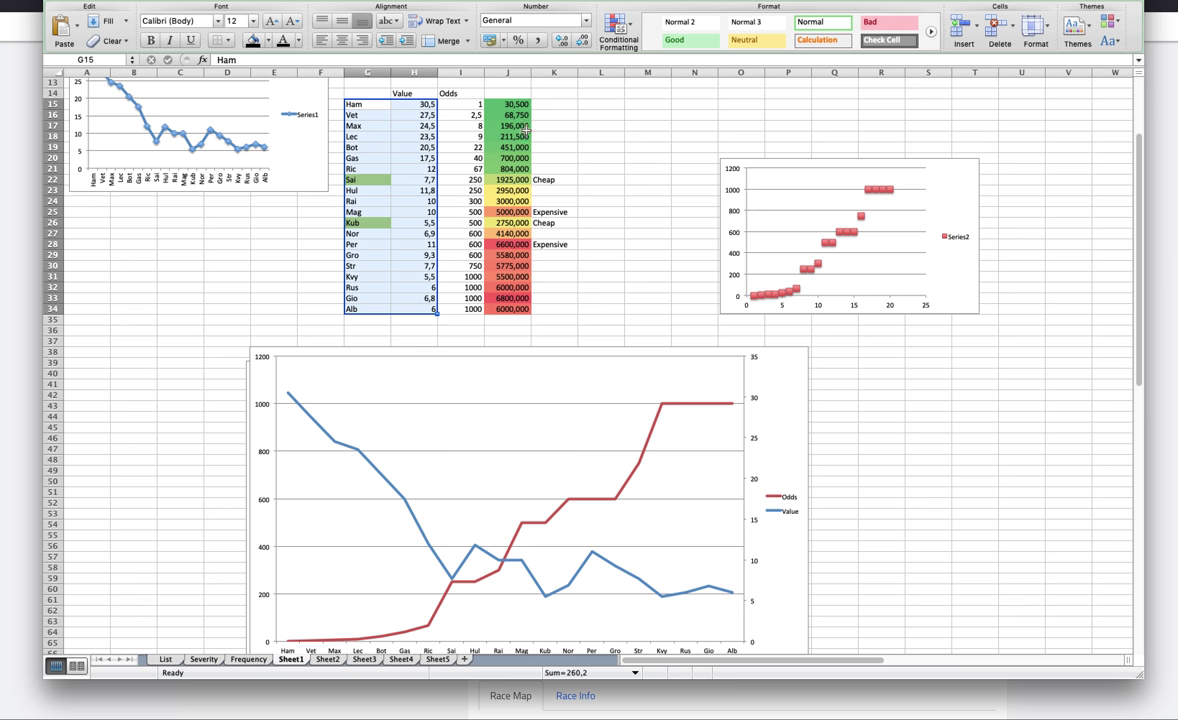
{"action": "left_click", "coordinate": [460, 73]}
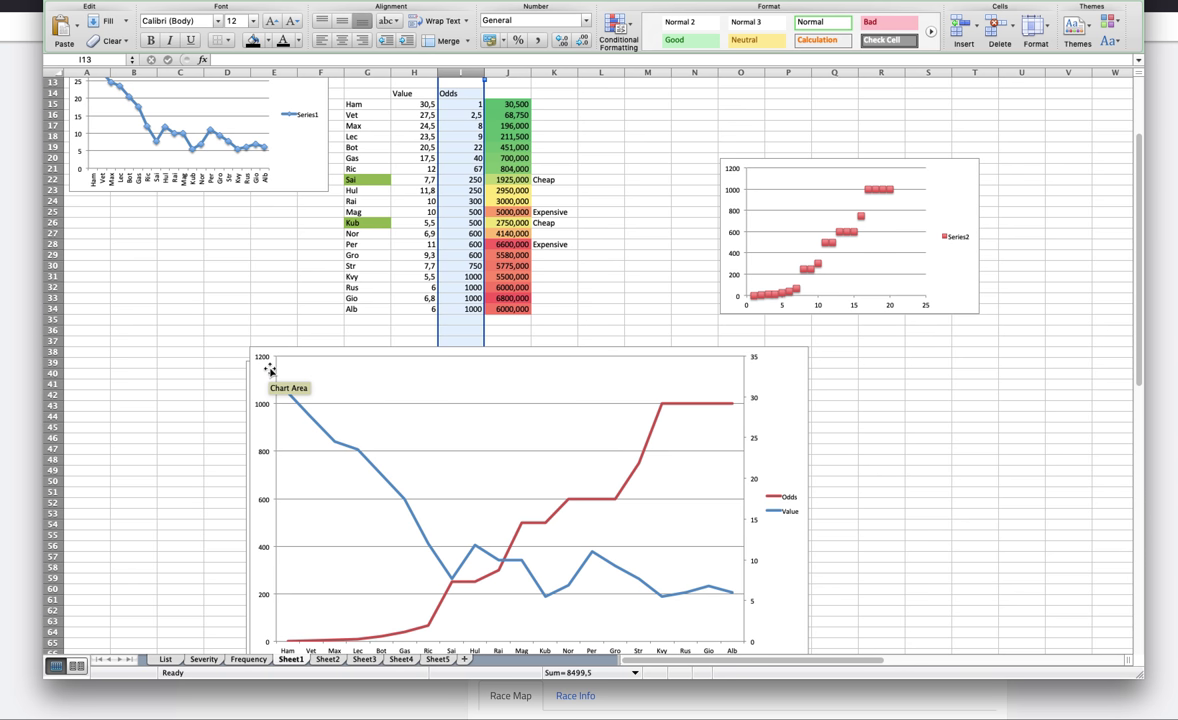
{"action": "left_click", "coordinate": [393, 104]}
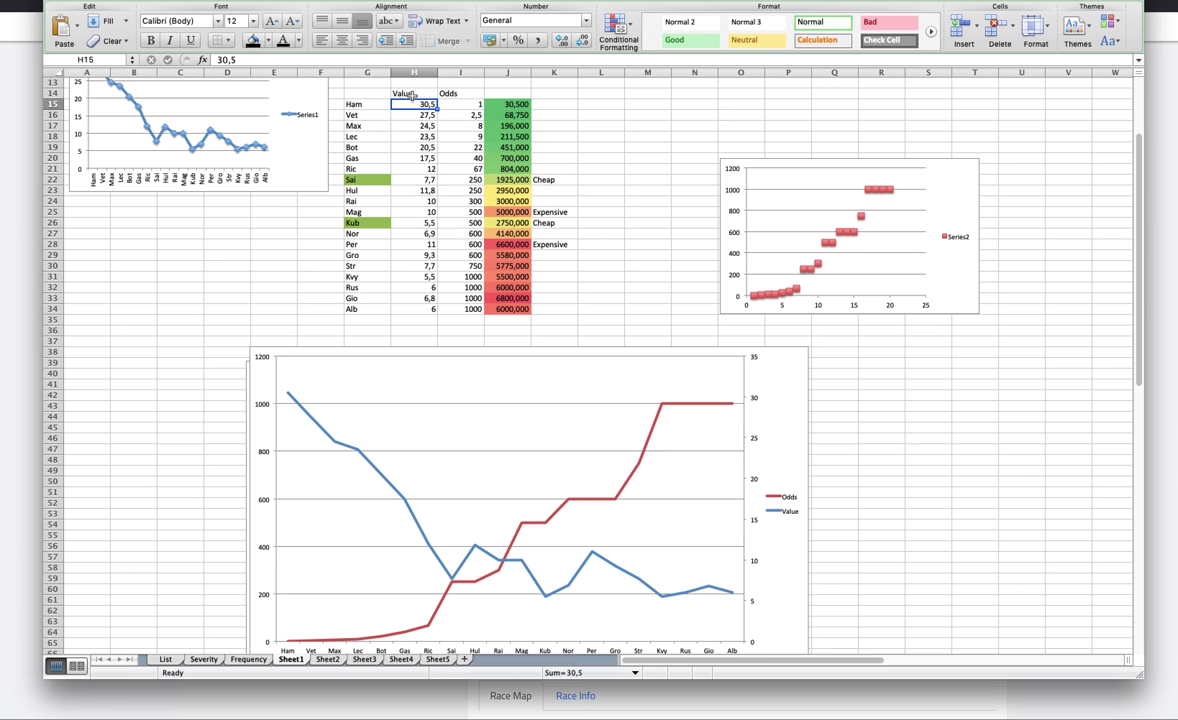
{"action": "left_click", "coordinate": [477, 105]}
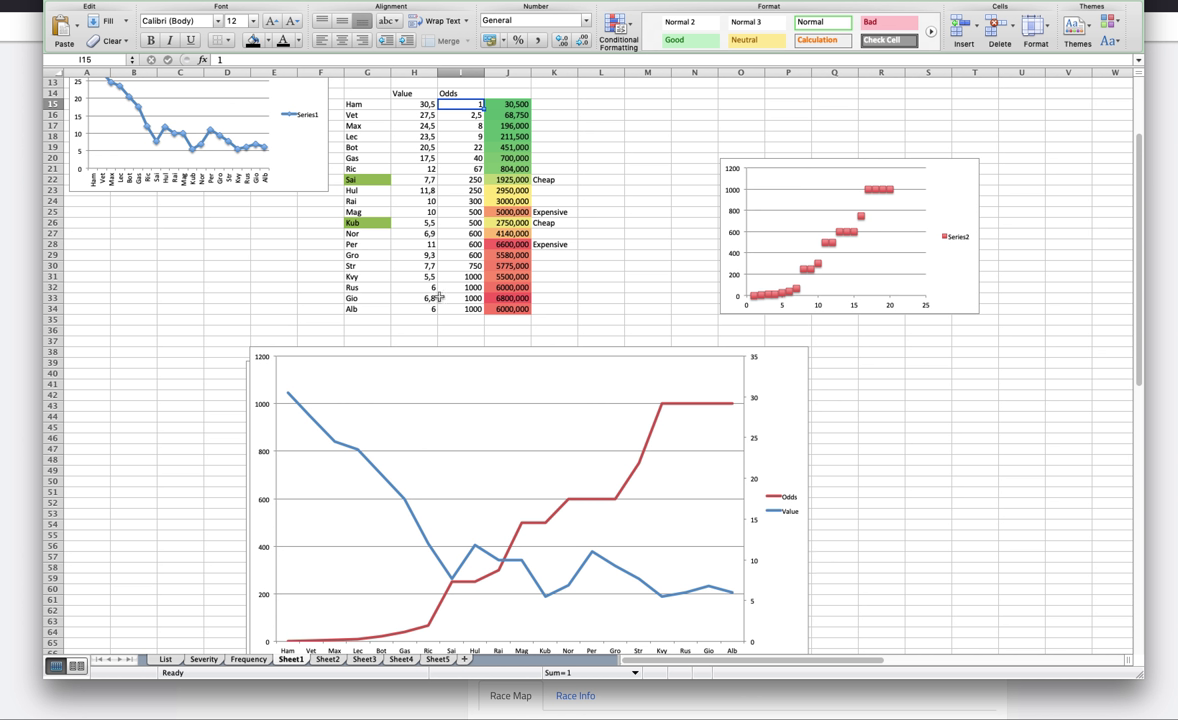
{"action": "left_click", "coordinate": [393, 287]}
{"action": "left_click", "coordinate": [478, 310]}
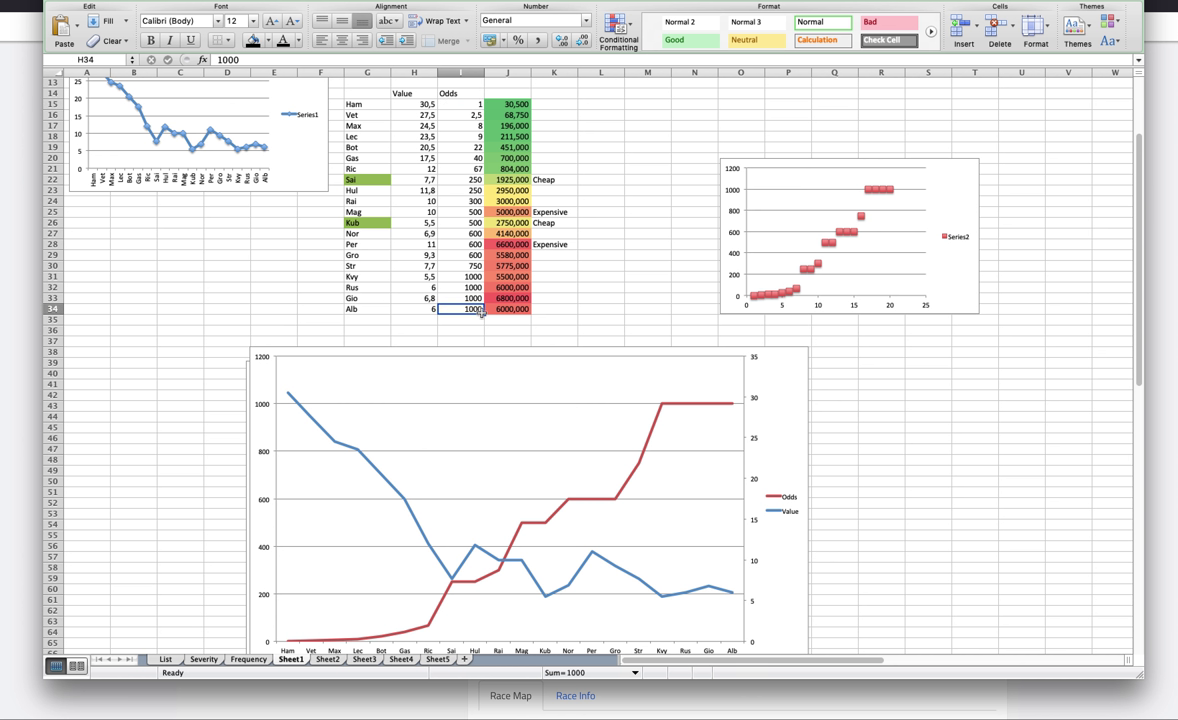
{"action": "mouse_move", "coordinate": [731, 412]}
Step: Compare Sai (Cheap, 7,7) with the Expensive Mag and Per rows, then return to the fantasy page
{"action": "left_click_drag", "start_coordinate": [352, 179], "coordinate": [550, 180]}
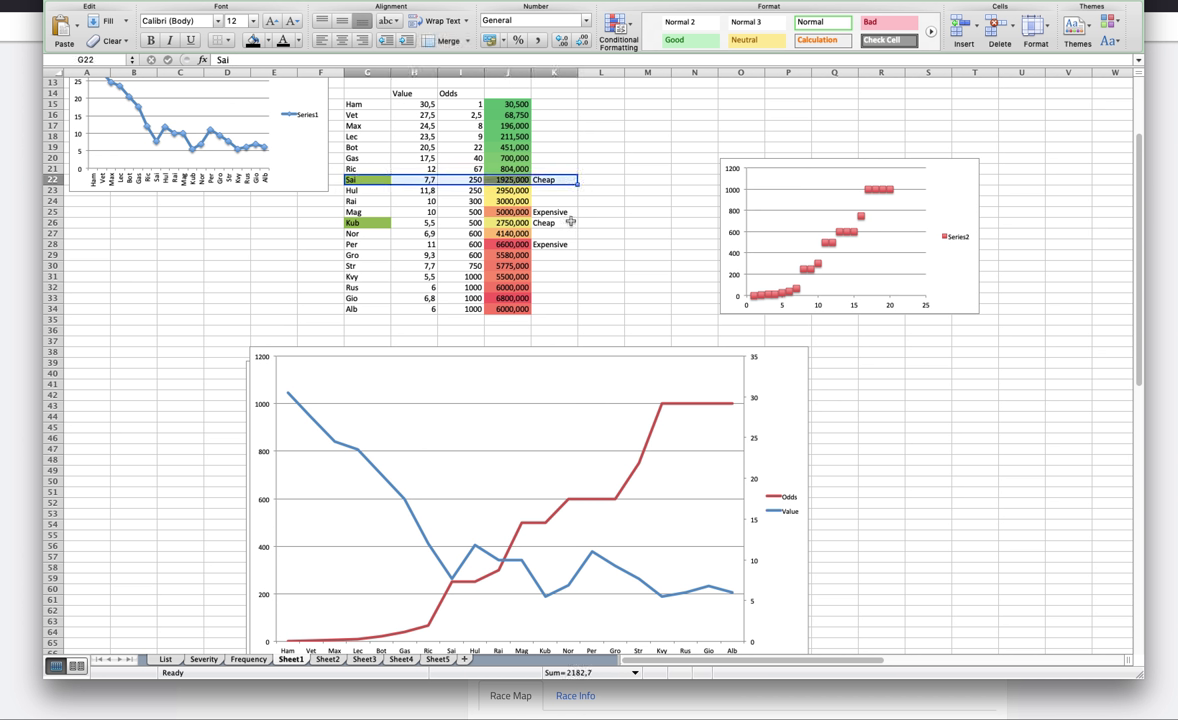
{"action": "left_click", "coordinate": [411, 72]}
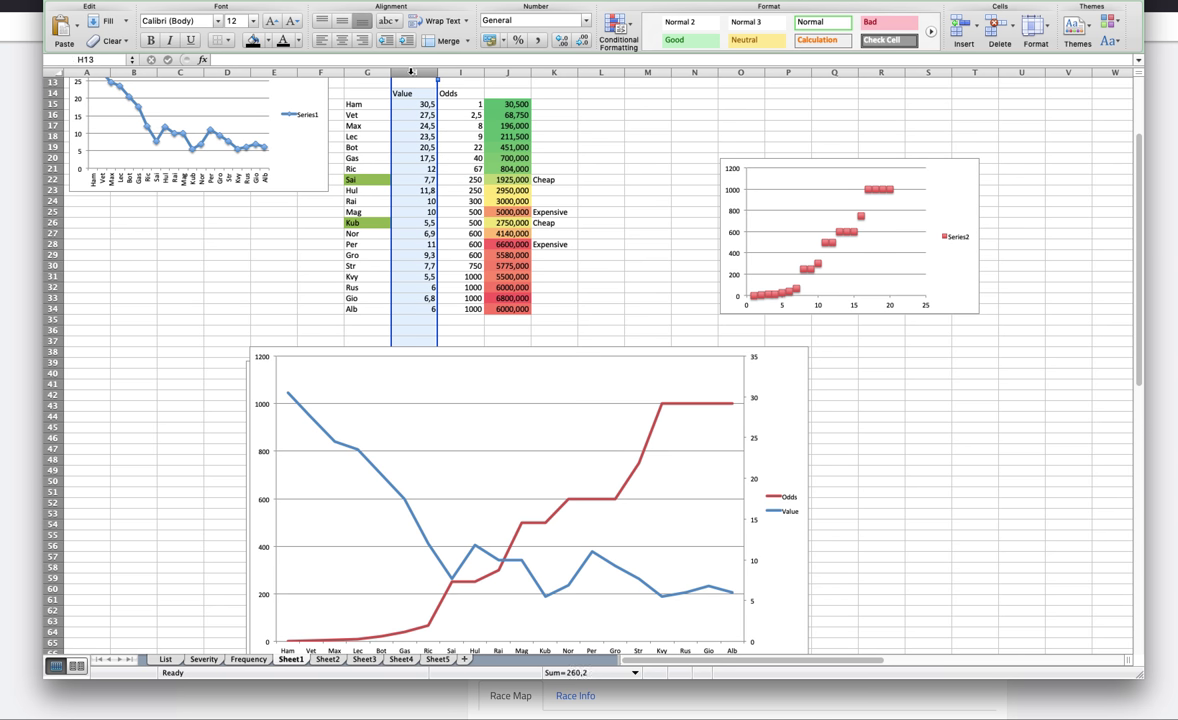
{"action": "left_click", "coordinate": [415, 179]}
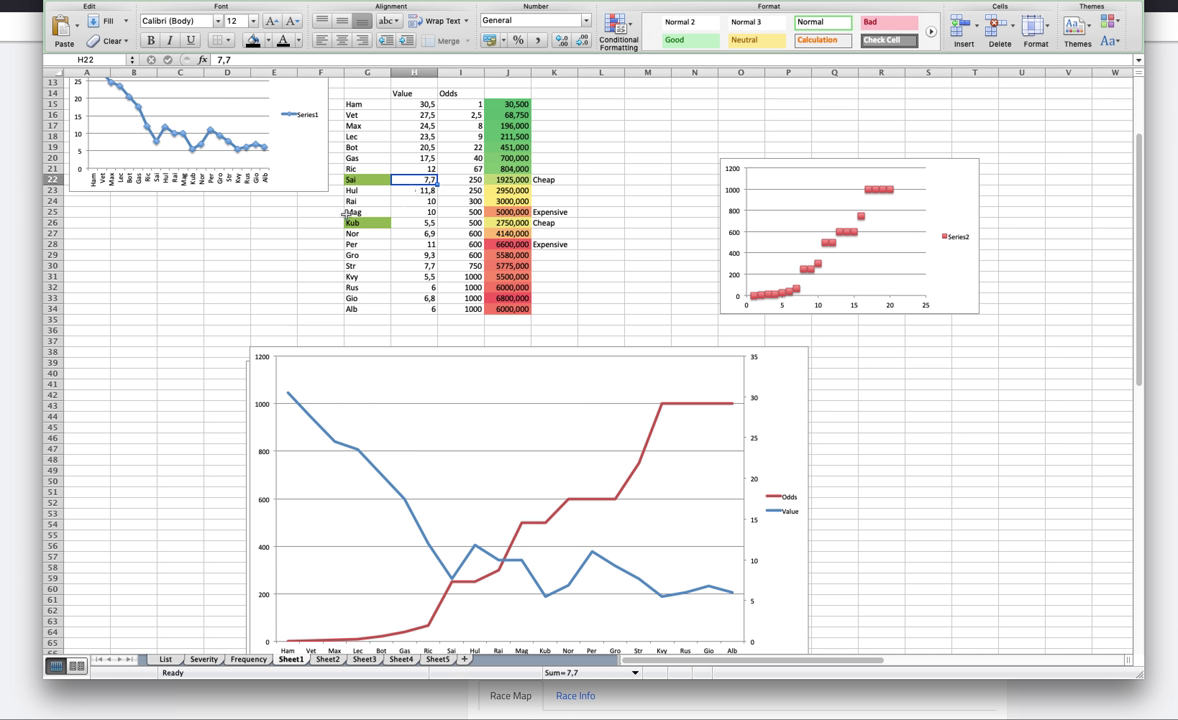
{"action": "left_click_drag", "start_coordinate": [352, 212], "coordinate": [520, 212]}
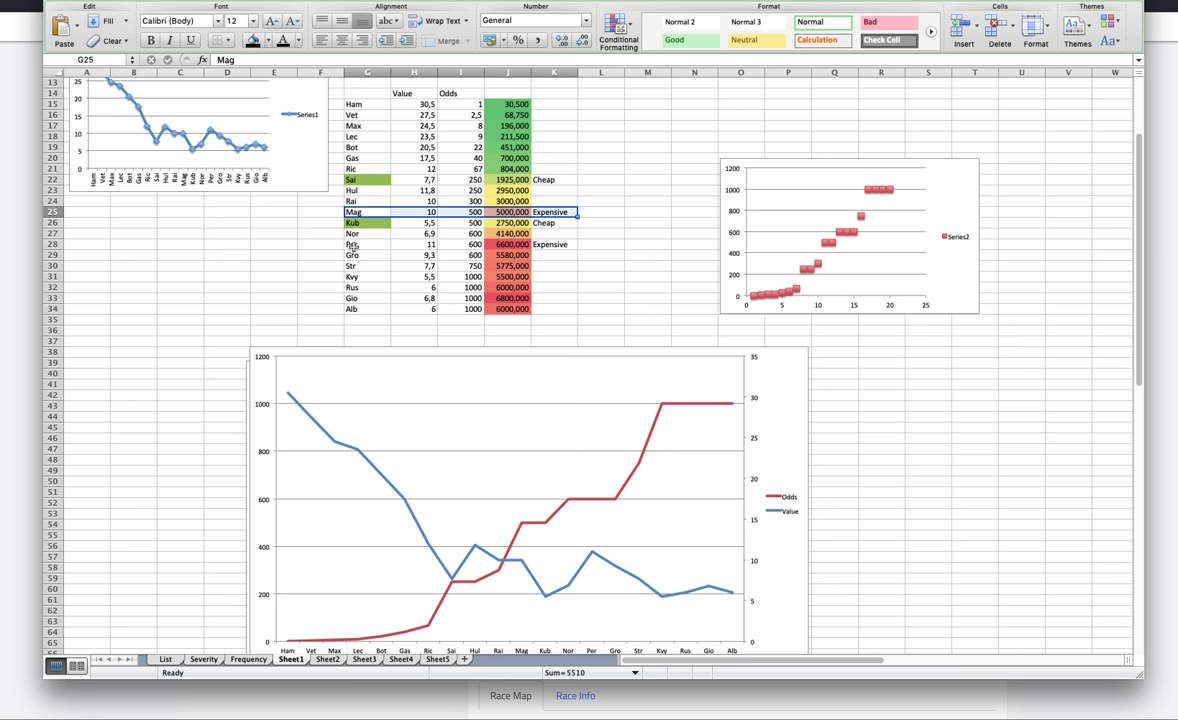
{"action": "left_click_drag", "start_coordinate": [350, 244], "coordinate": [535, 240]}
{"action": "left_click_drag", "start_coordinate": [352, 212], "coordinate": [568, 213]}
{"action": "left_click_drag", "start_coordinate": [352, 180], "coordinate": [558, 177]}
{"action": "left_click_drag", "start_coordinate": [352, 212], "coordinate": [568, 213]}
{"action": "left_click_drag", "start_coordinate": [352, 244], "coordinate": [560, 244]}
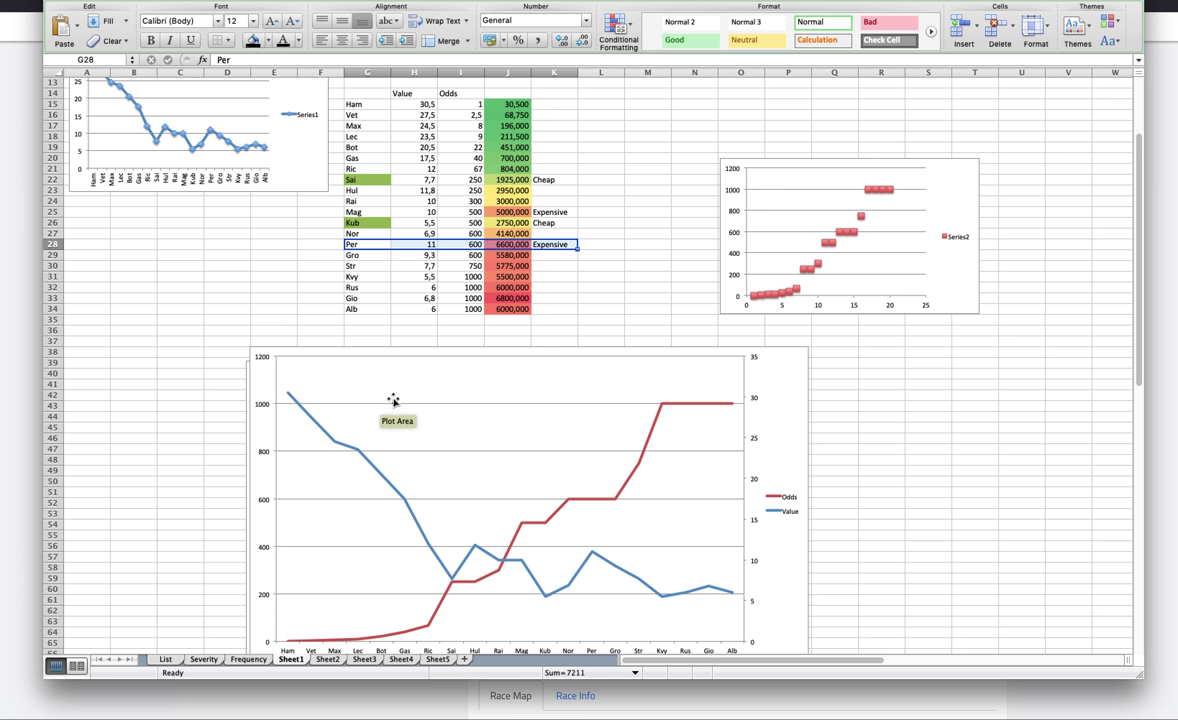
{"action": "left_click", "coordinate": [28, 306]}
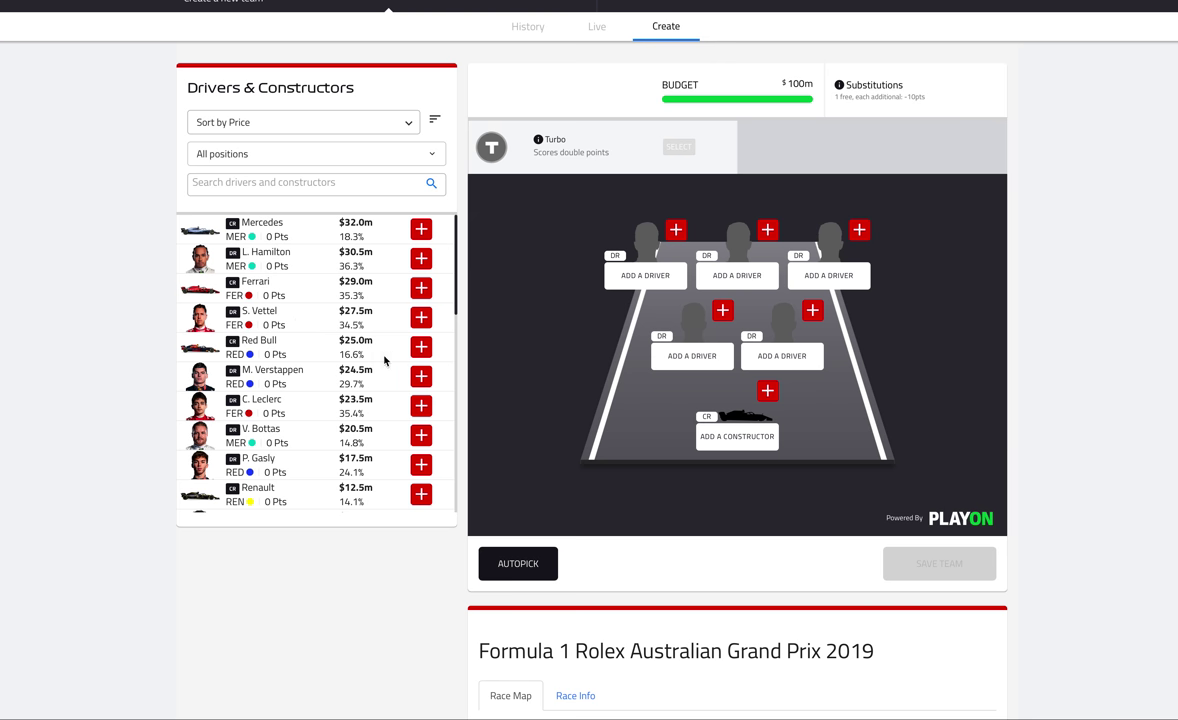
Step: Add C. Sainz at $7.7m as the first driver, leaving $92.3m
{"action": "scroll", "coordinate": [374, 378], "scroll_direction": "down", "scroll_amount": 3}
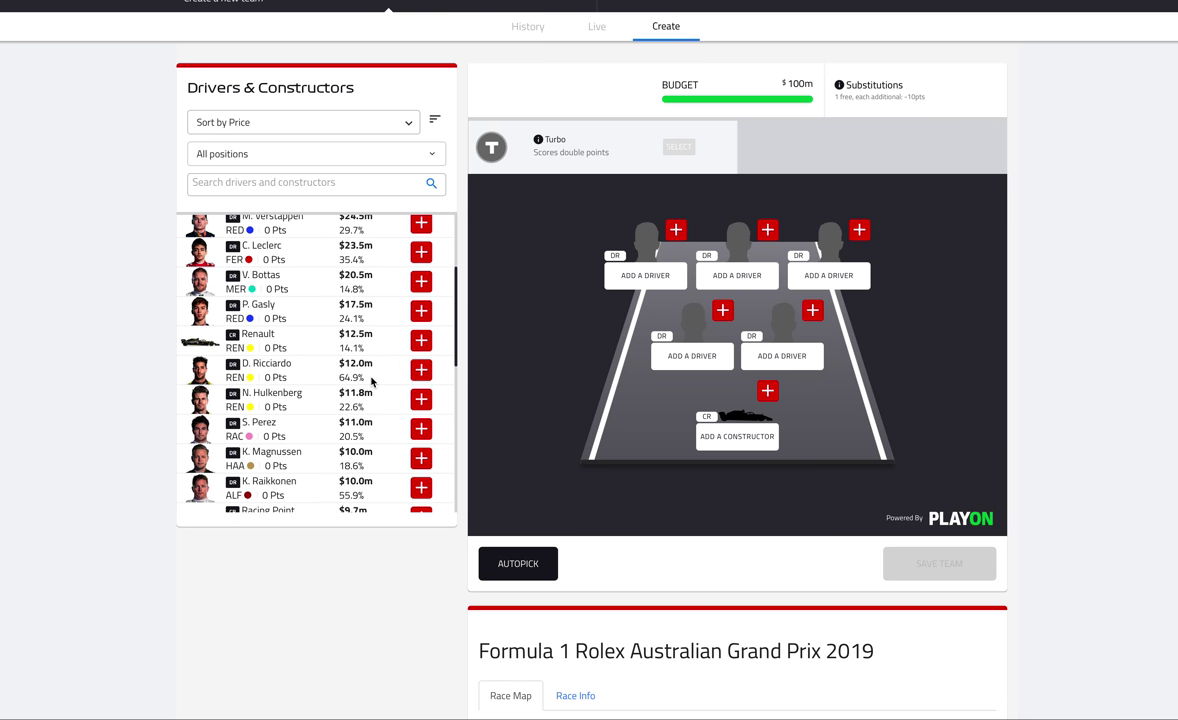
{"action": "scroll", "coordinate": [372, 381], "scroll_direction": "down", "scroll_amount": 4}
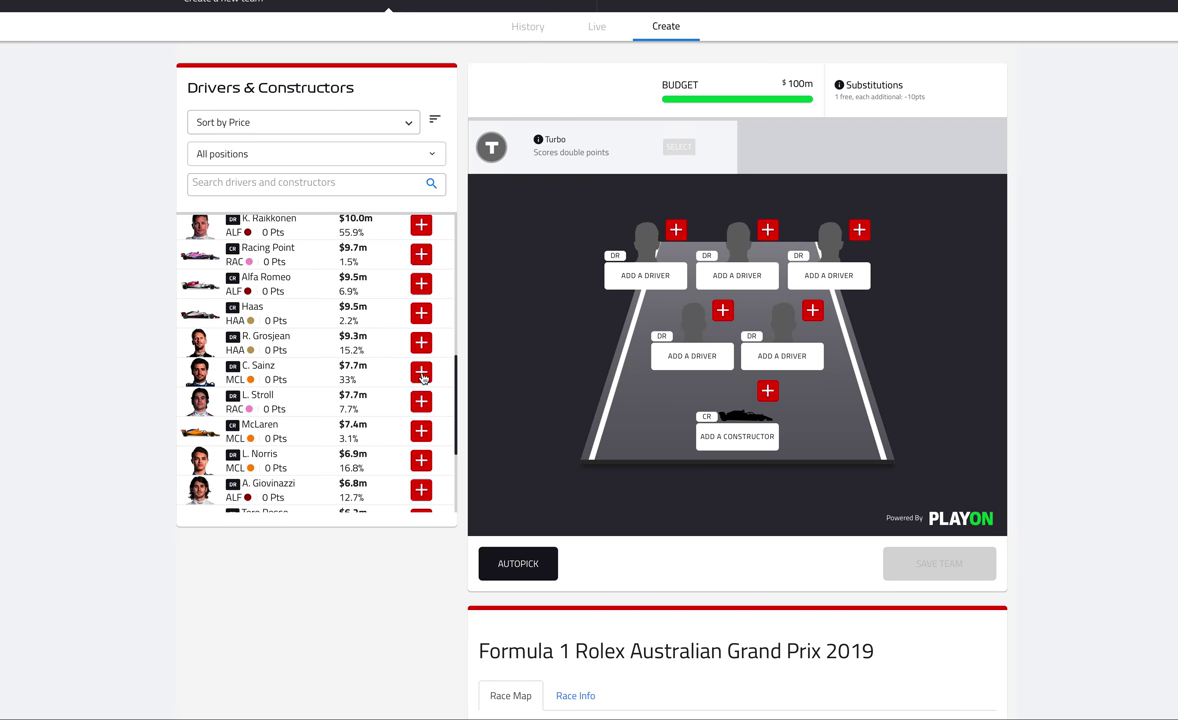
{"action": "scroll", "coordinate": [307, 388], "scroll_direction": "down", "scroll_amount": 1}
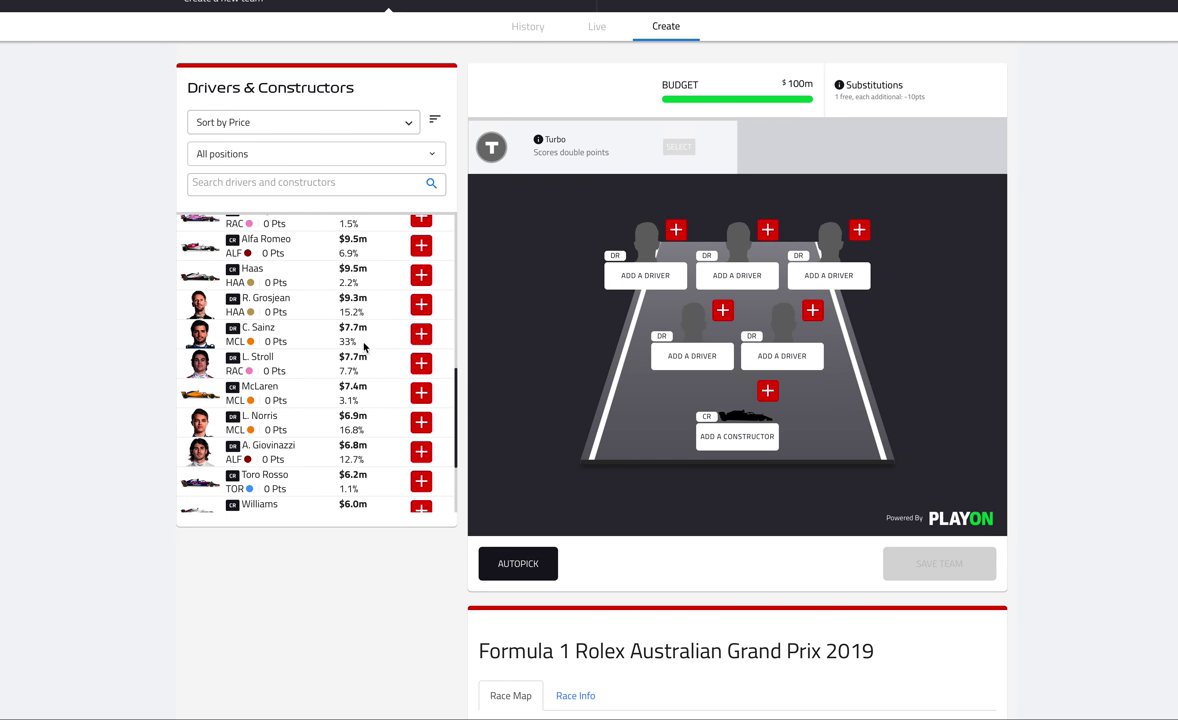
{"action": "mouse_move", "coordinate": [361, 345]}
{"action": "left_mouse_down"}
{"action": "mouse_move", "coordinate": [320, 318]}
{"action": "mouse_move", "coordinate": [205, 308]}
{"action": "mouse_move", "coordinate": [359, 342]}
{"action": "left_mouse_up"}
{"action": "left_click", "coordinate": [420, 336]}
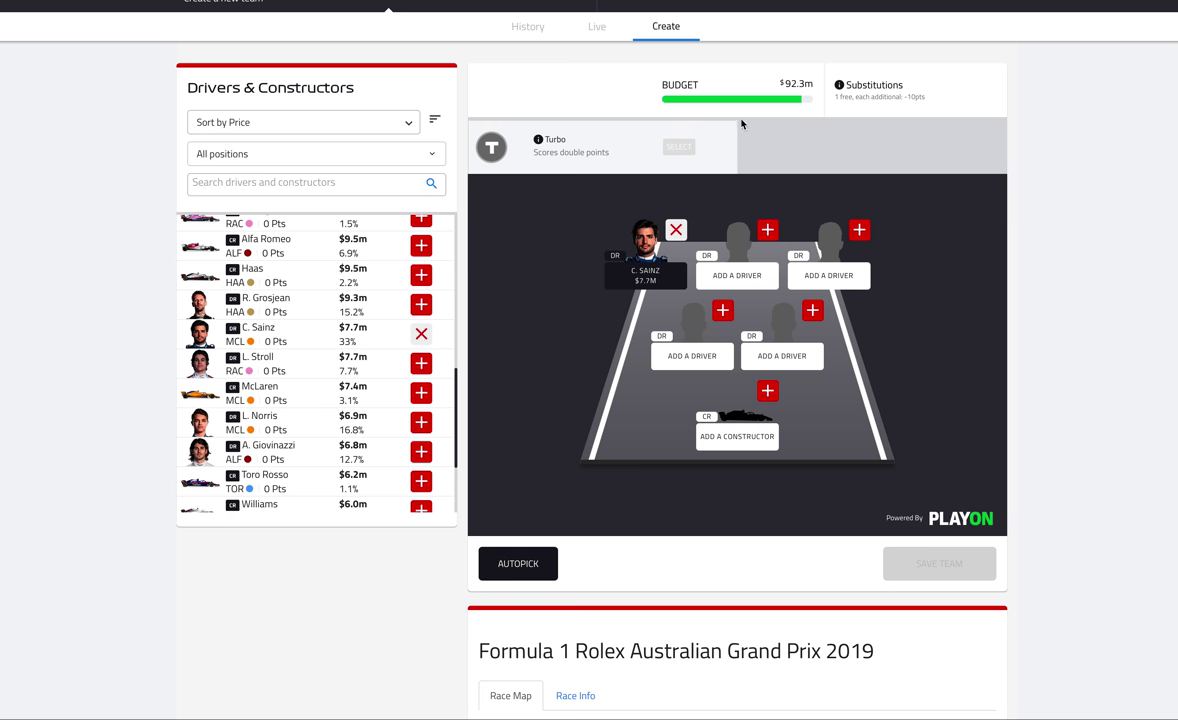
{"action": "mouse_move", "coordinate": [577, 152]}
{"action": "scroll", "coordinate": [679, 330], "scroll_direction": "down", "scroll_amount": 1}
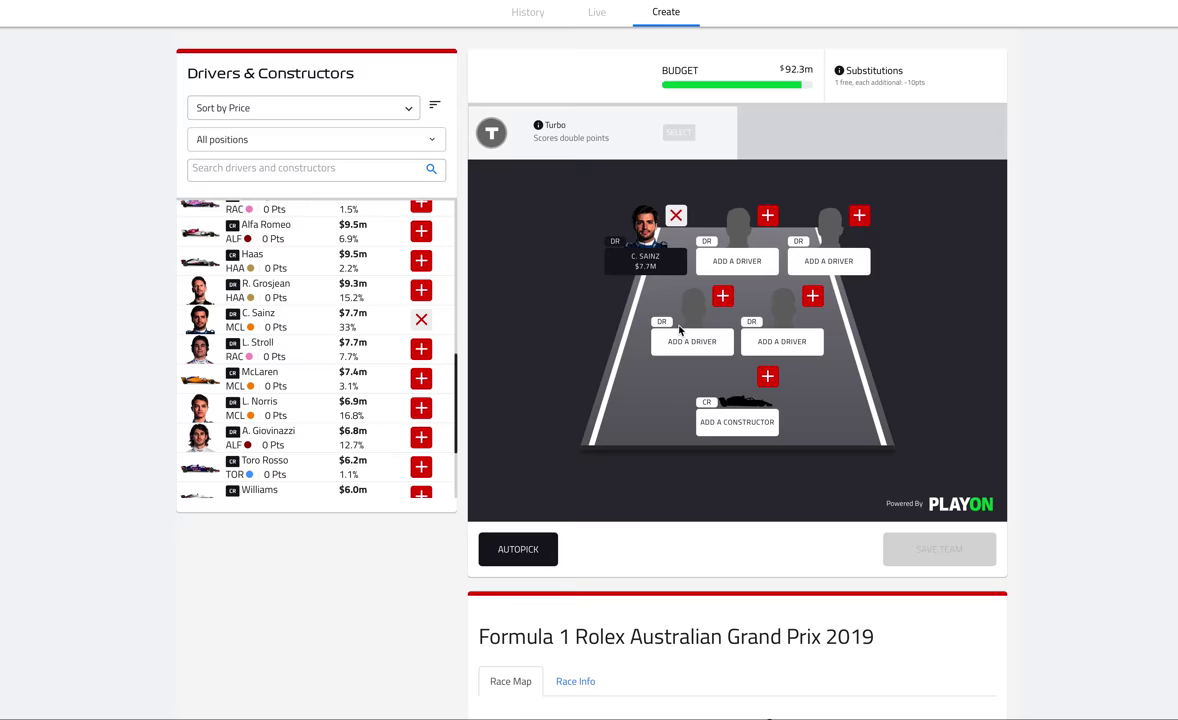
{"action": "scroll", "coordinate": [679, 330], "scroll_direction": "up", "scroll_amount": 1}
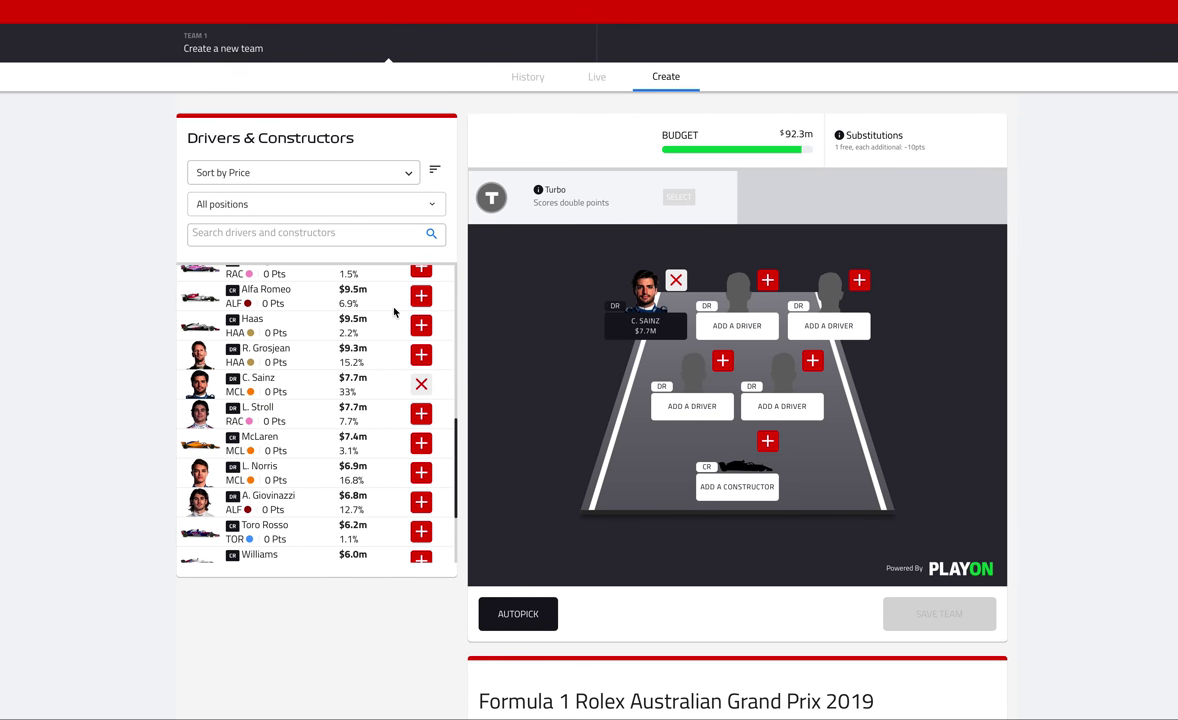
{"action": "scroll", "coordinate": [350, 335], "scroll_direction": "up", "scroll_amount": 3}
{"action": "scroll", "coordinate": [335, 342], "scroll_direction": "up", "scroll_amount": 4}
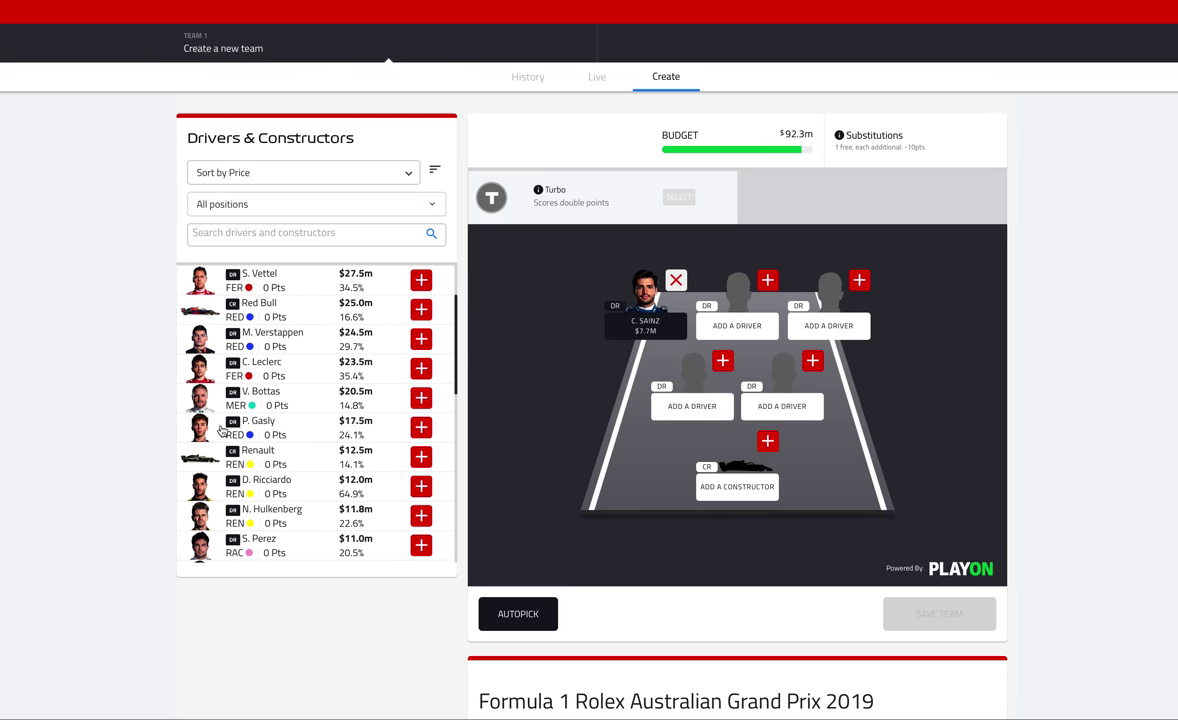
Step: Add P. Gasly at $17.5m, leaving $74.8m, and note Ferrari's 35.3% figure
{"action": "left_click", "coordinate": [421, 428]}
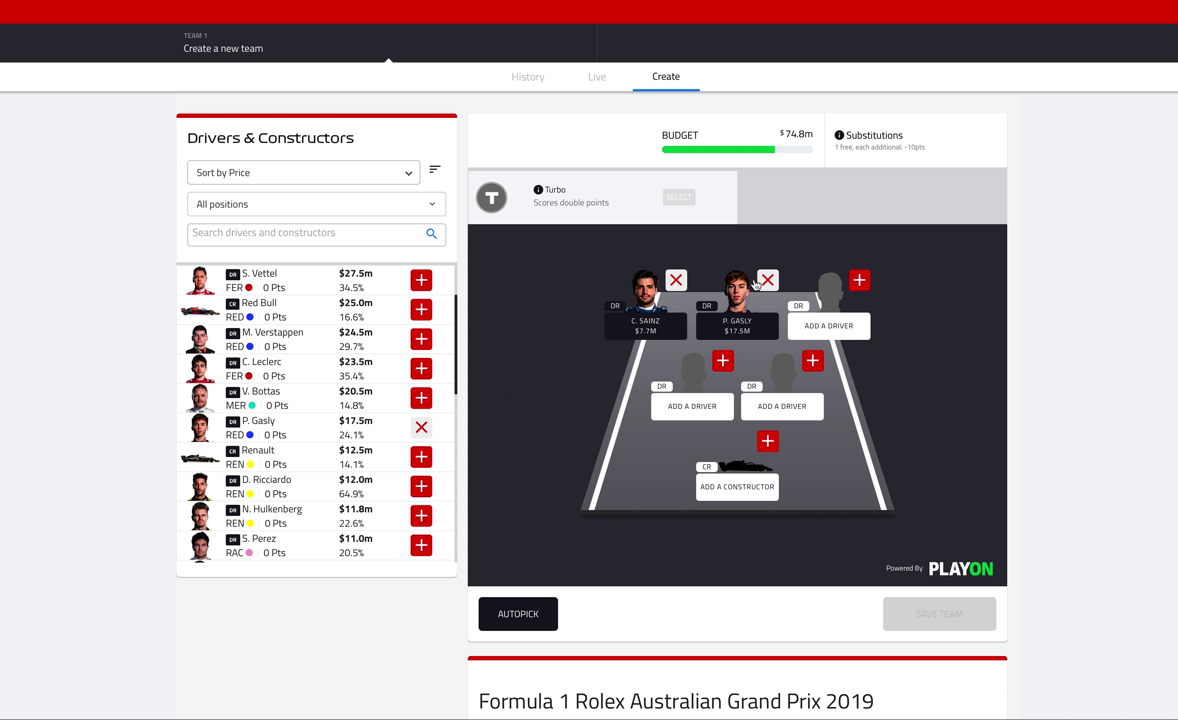
{"action": "mouse_move", "coordinate": [525, 208]}
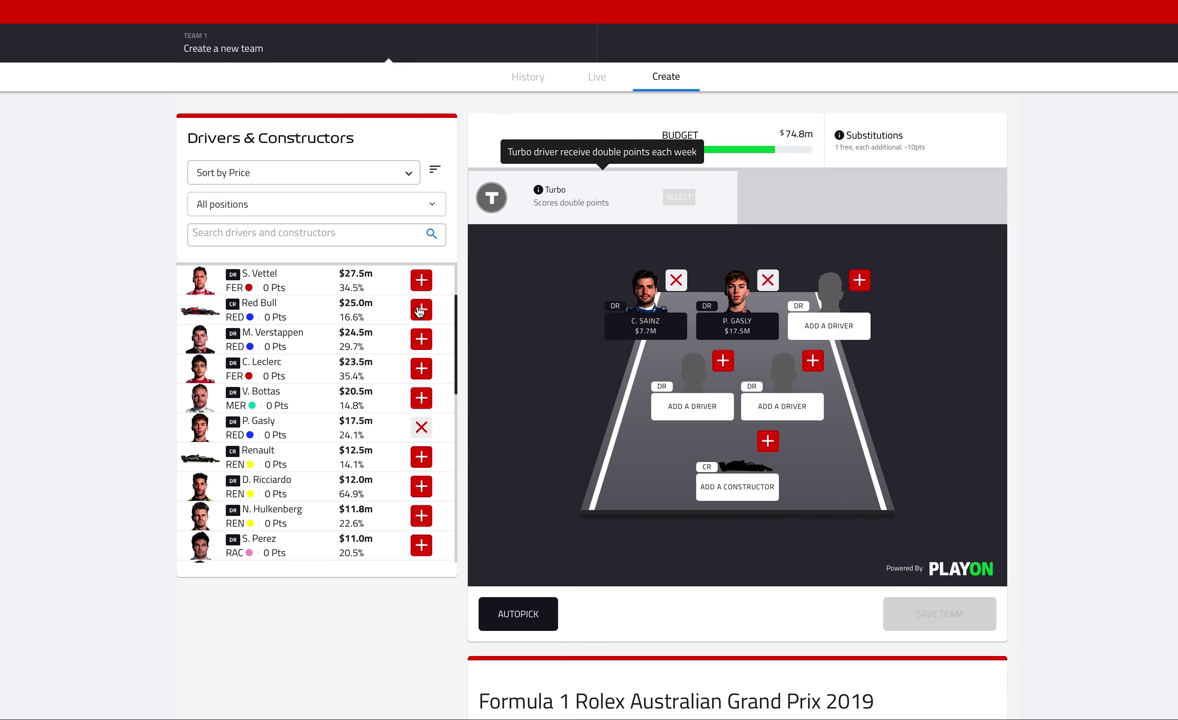
{"action": "scroll", "coordinate": [376, 375], "scroll_direction": "up", "scroll_amount": 3}
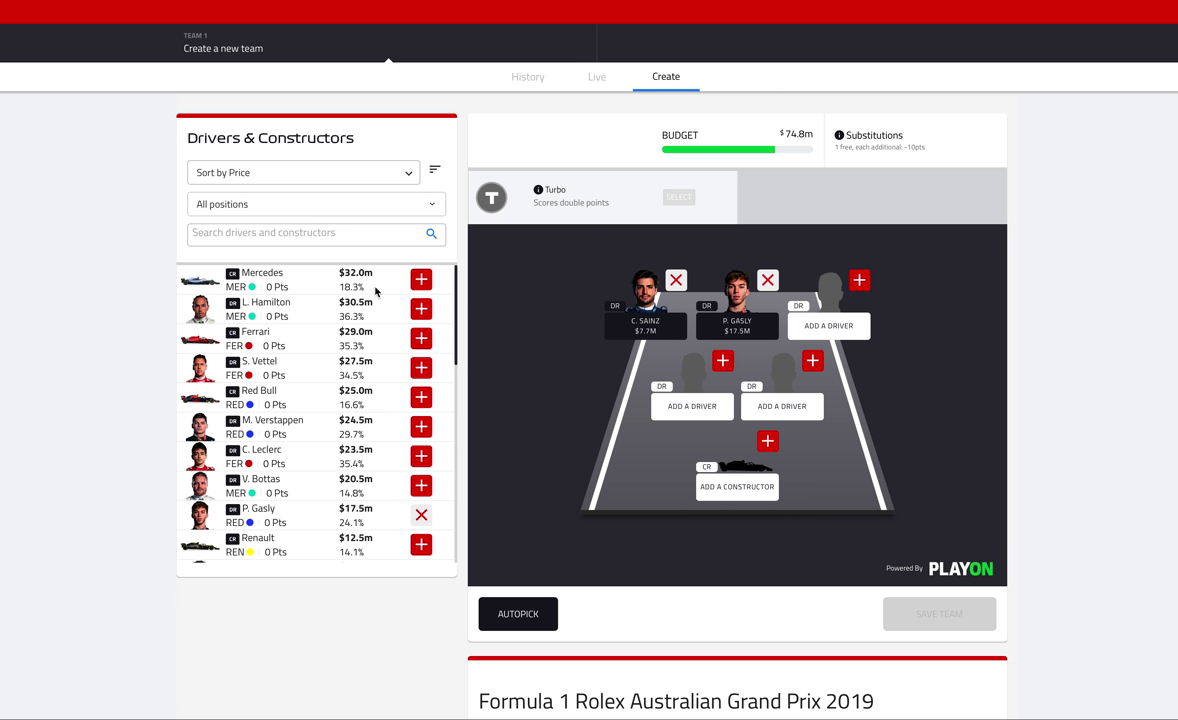
{"action": "left_click_drag", "start_coordinate": [366, 348], "coordinate": [339, 348]}
{"action": "scroll", "coordinate": [339, 348], "scroll_direction": "down", "scroll_amount": 1}
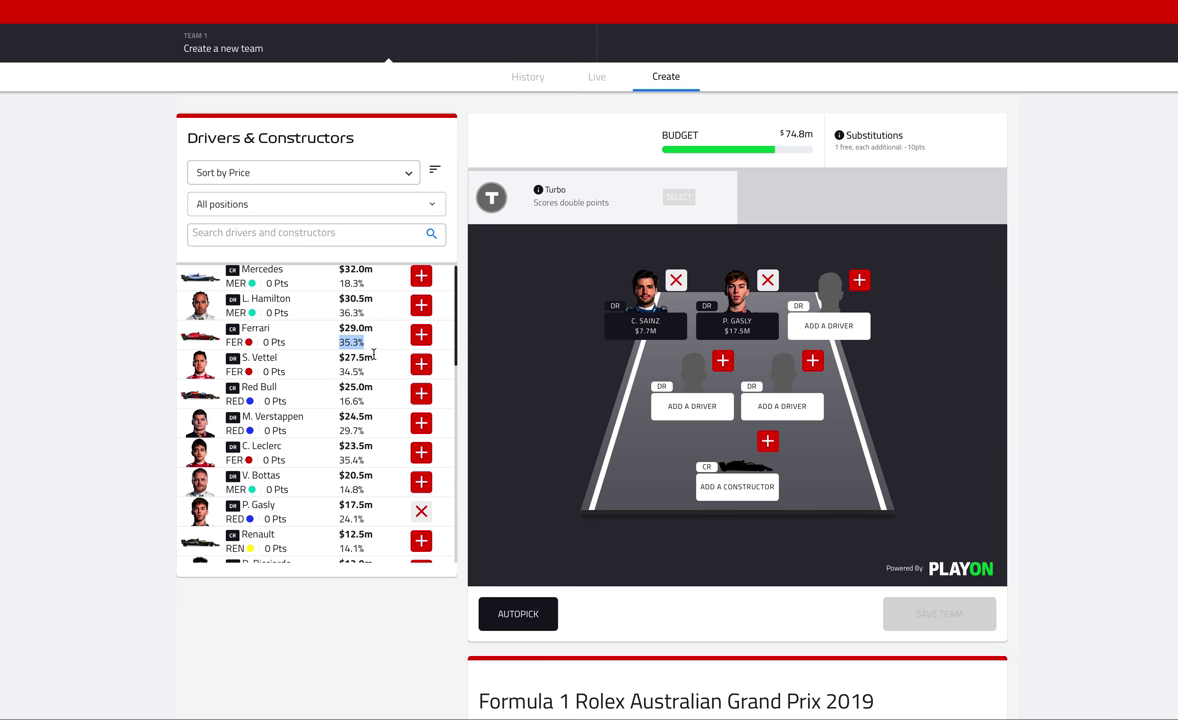
Step: Add Ferrari as constructor at $29.0m and compare V. Bottas's $20.5m price
{"action": "left_click", "coordinate": [422, 336]}
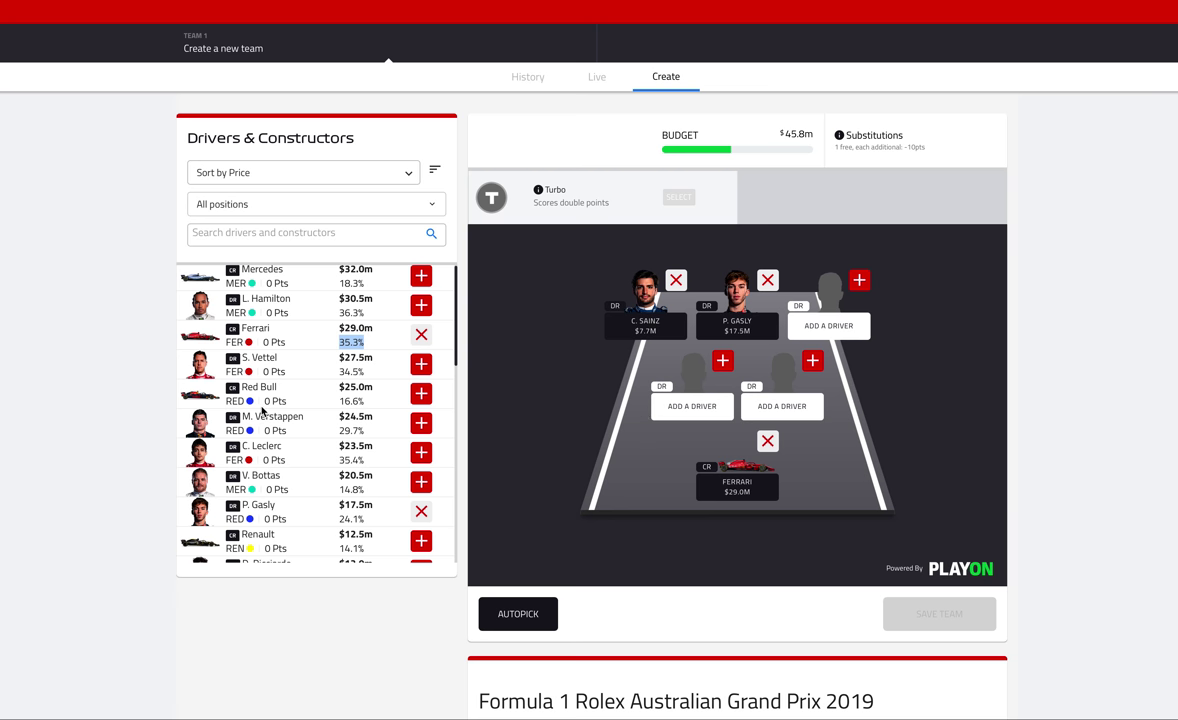
{"action": "scroll", "coordinate": [320, 358], "scroll_direction": "up", "scroll_amount": 1}
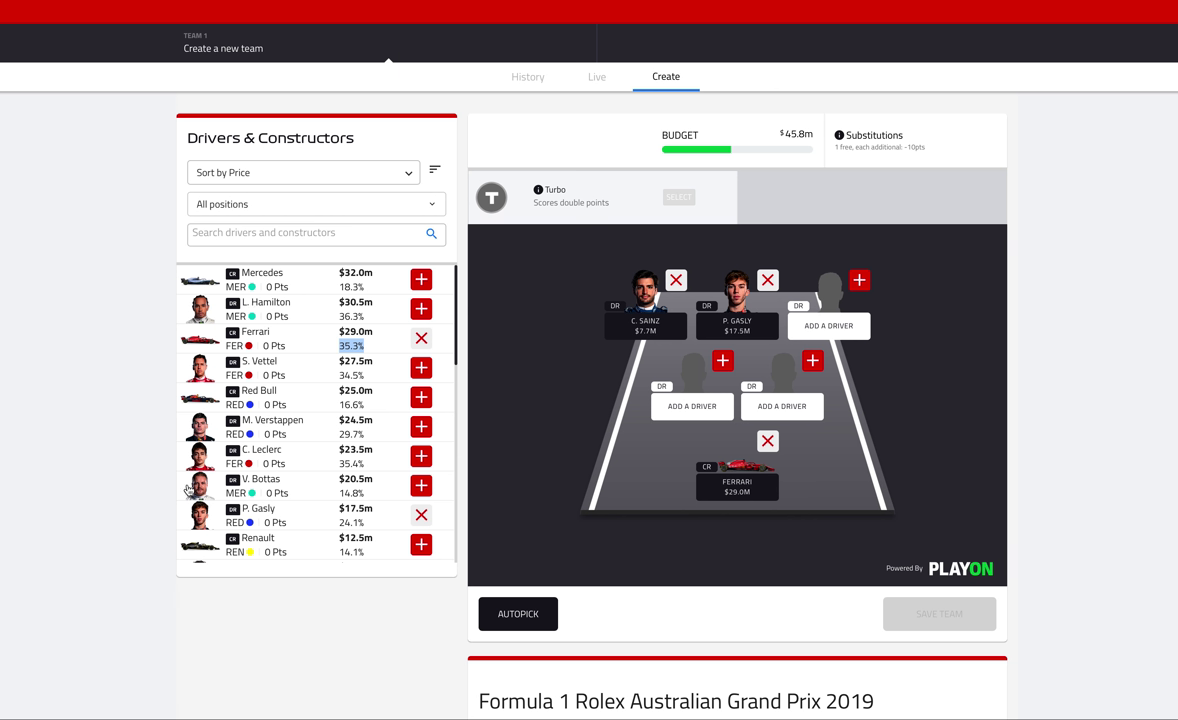
{"action": "left_click_drag", "start_coordinate": [370, 479], "coordinate": [218, 479]}
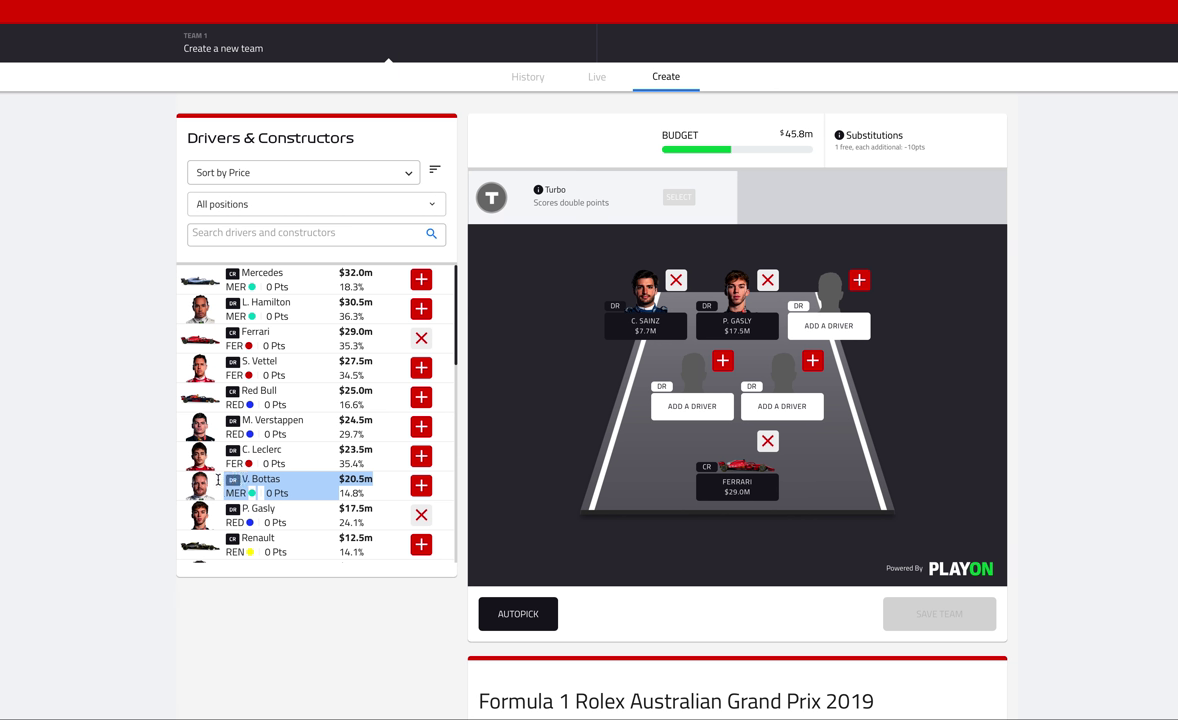
{"action": "left_click_drag", "start_coordinate": [373, 479], "coordinate": [358, 481]}
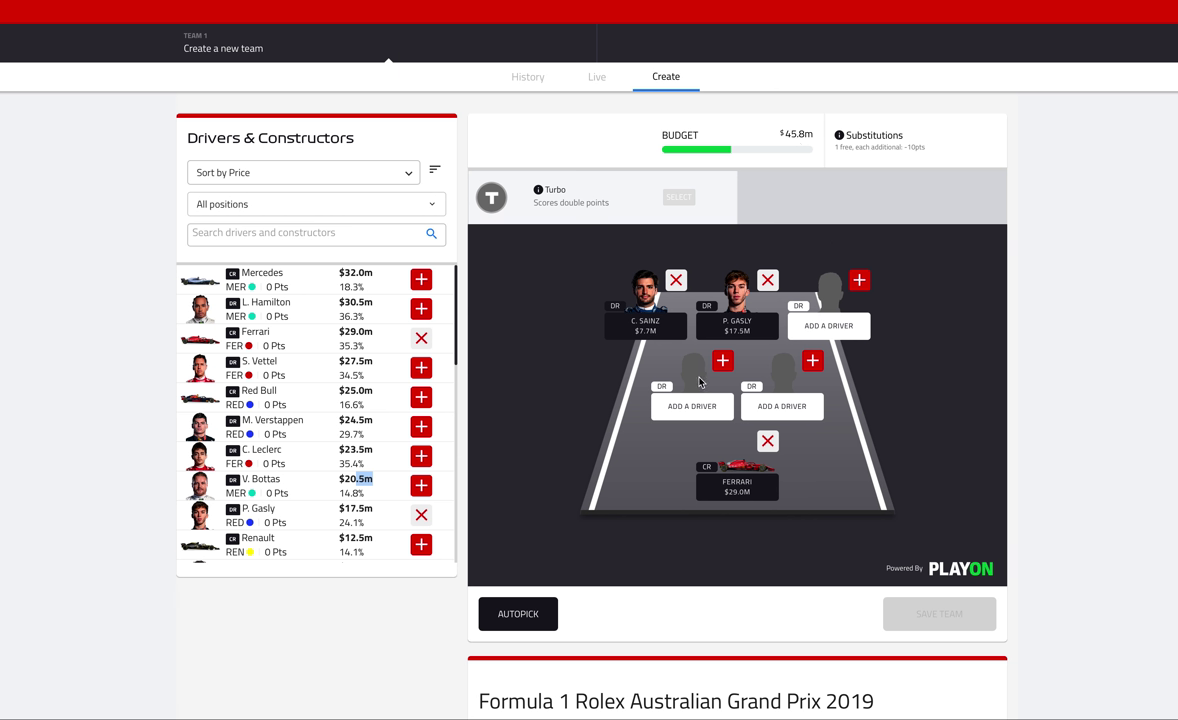
{"action": "scroll", "coordinate": [340, 368], "scroll_direction": "up", "scroll_amount": 1}
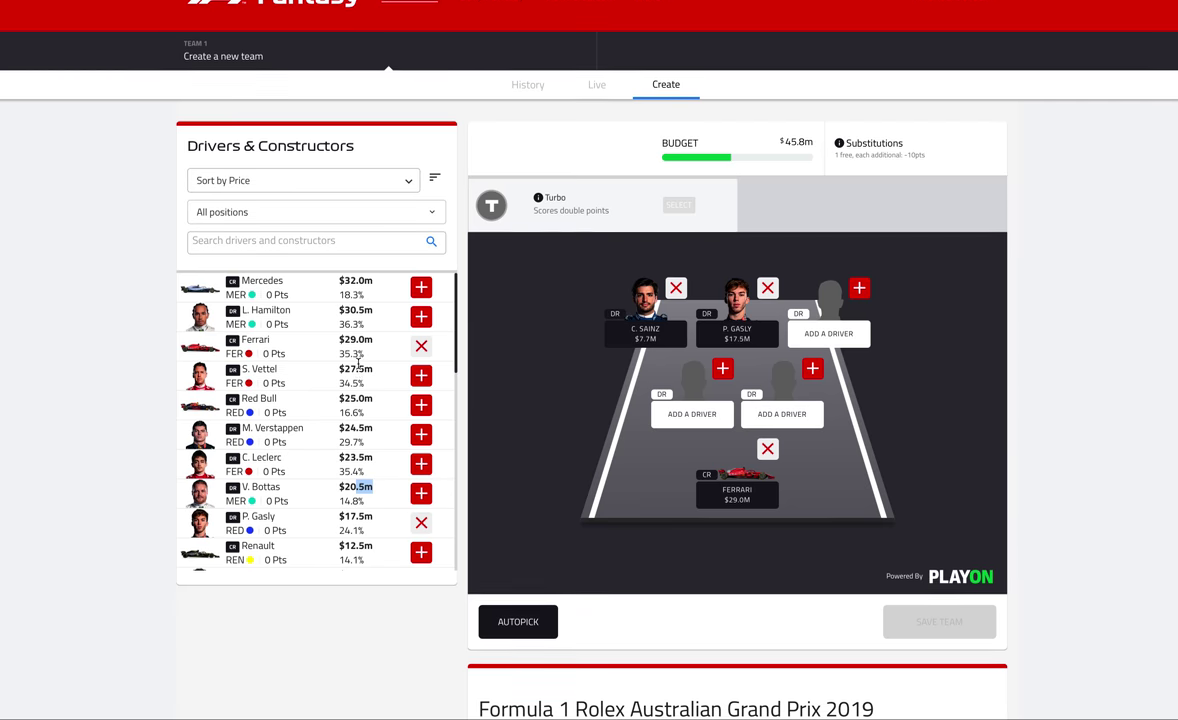
{"action": "scroll", "coordinate": [362, 355], "scroll_direction": "down", "scroll_amount": 1}
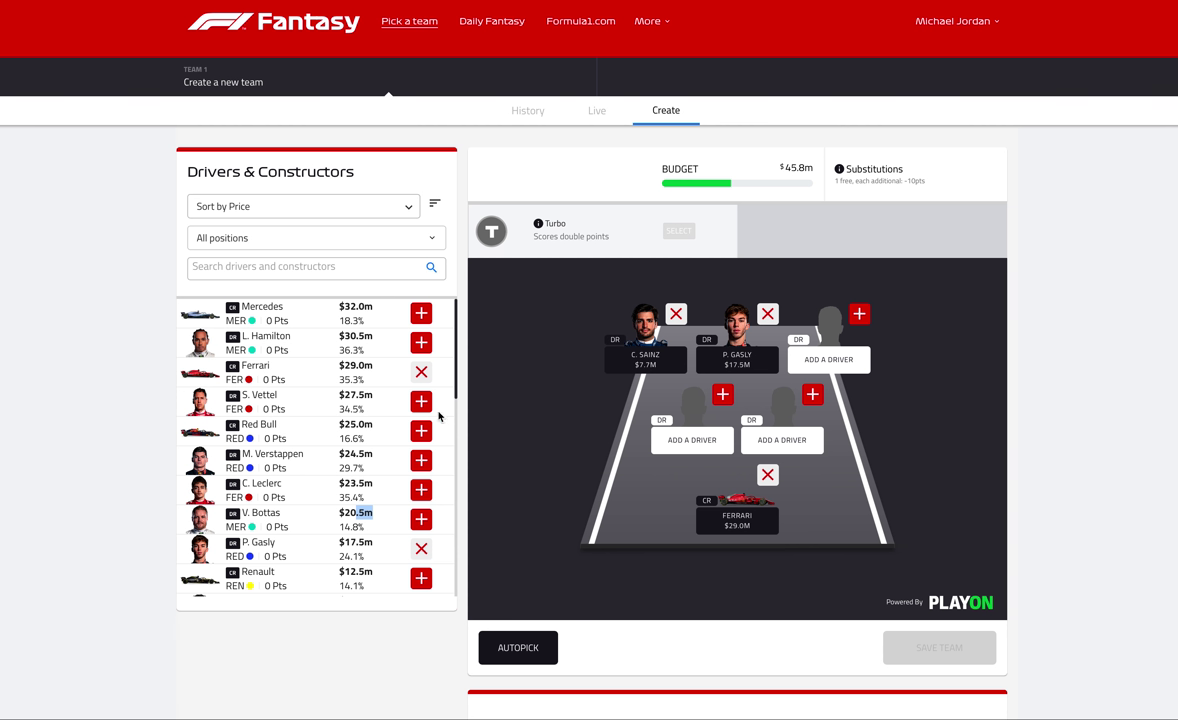
Step: Try adding Hamilton and Verstappen, dismiss the Budget reached warning, and remove both again
{"action": "left_click", "coordinate": [421, 343]}
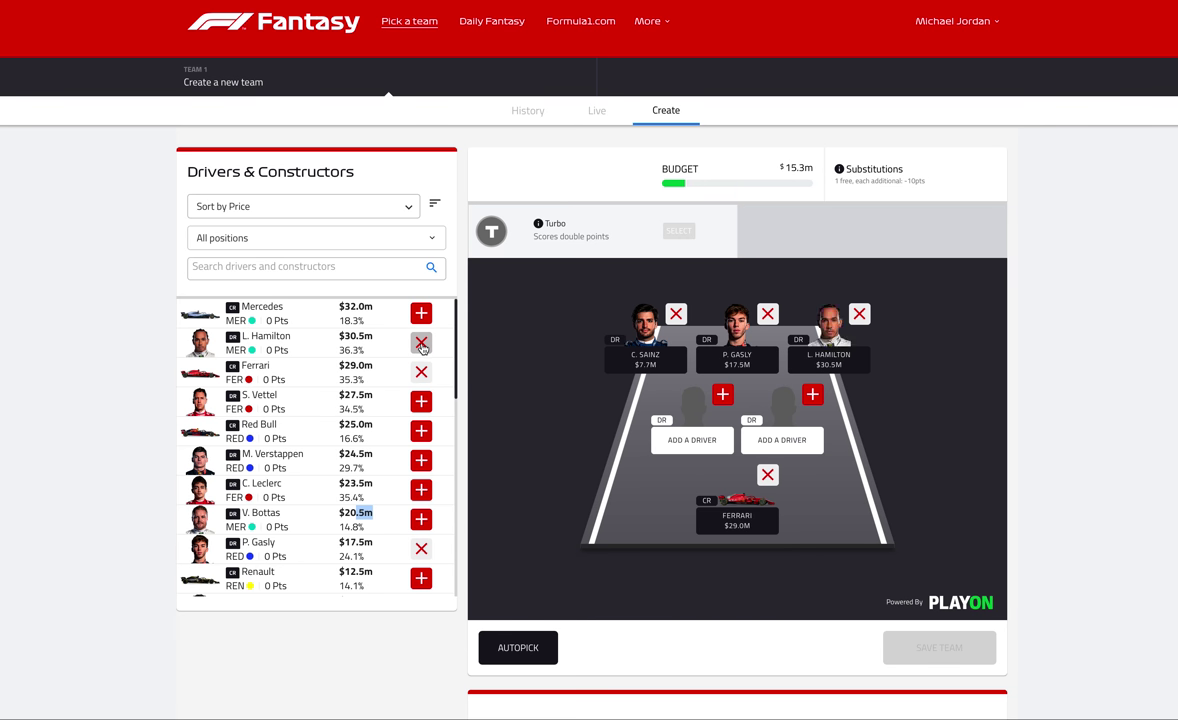
{"action": "left_click", "coordinate": [421, 460]}
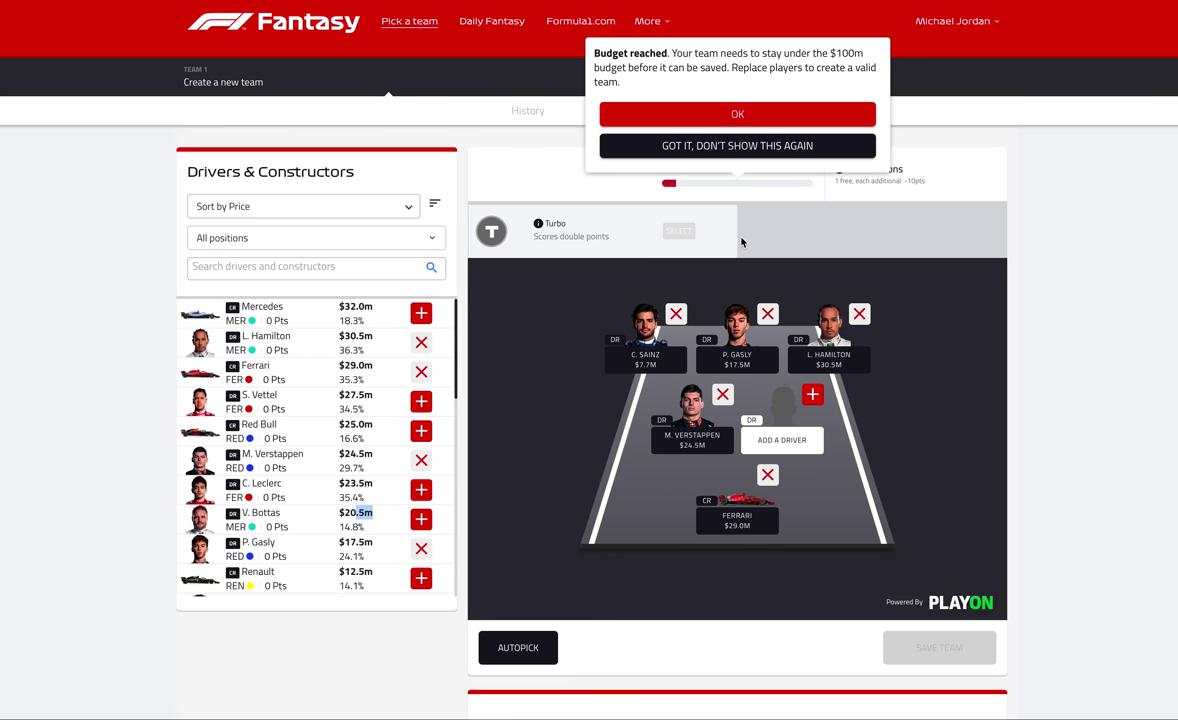
{"action": "left_click", "coordinate": [740, 117]}
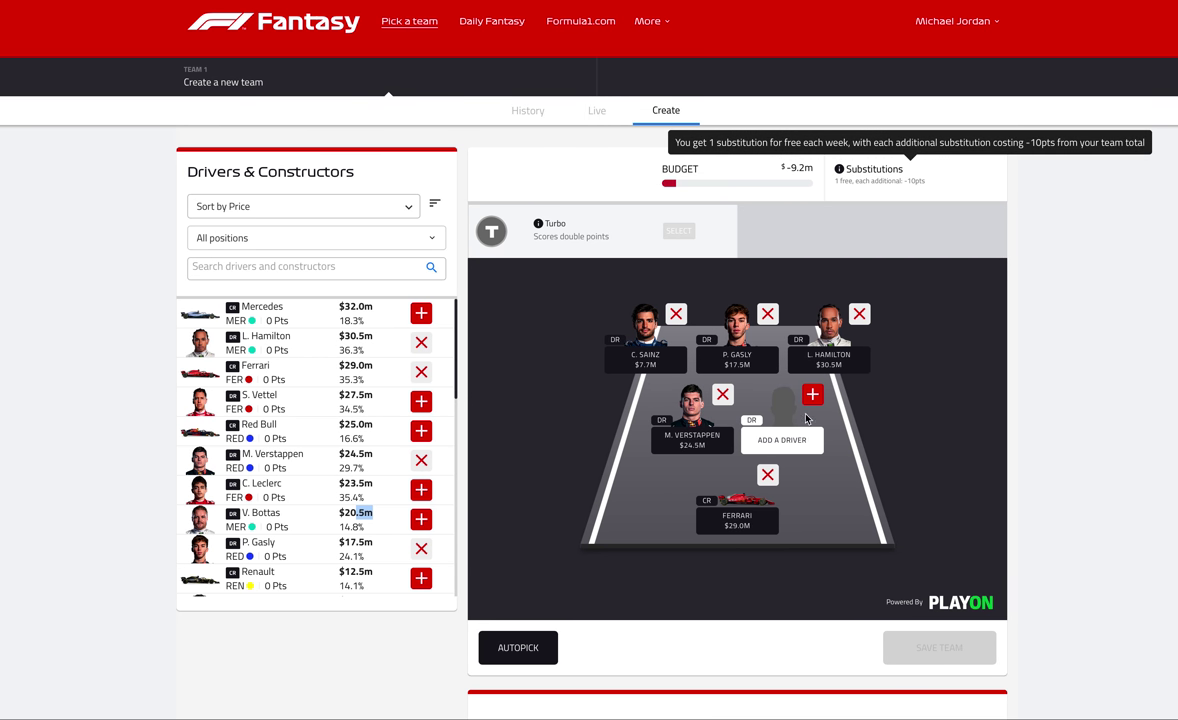
{"action": "left_click", "coordinate": [721, 395]}
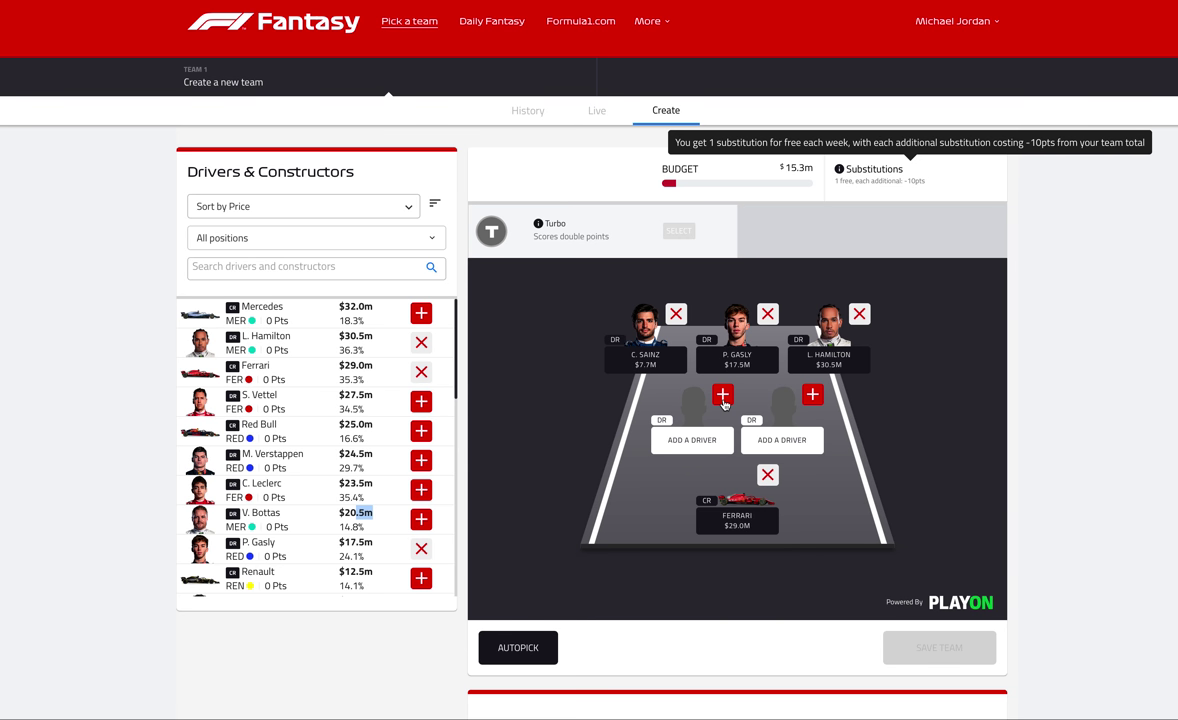
{"action": "left_click", "coordinate": [860, 314]}
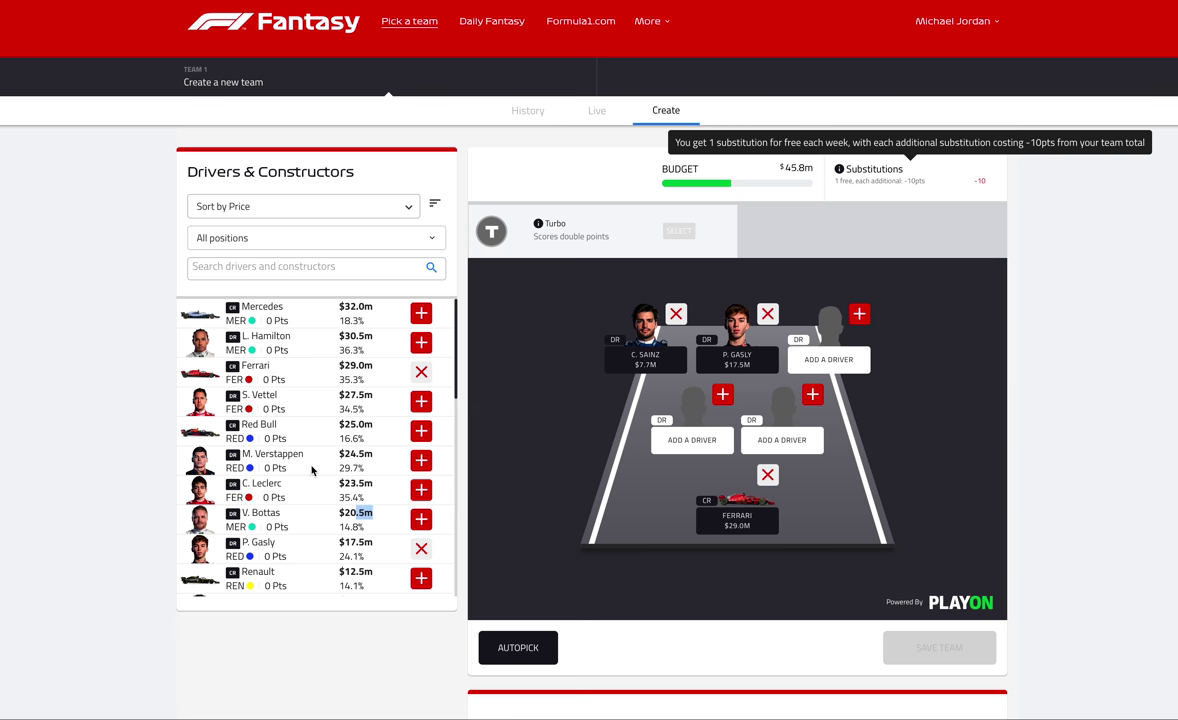
{"action": "left_click_drag", "start_coordinate": [304, 455], "coordinate": [187, 414]}
{"action": "mouse_move", "coordinate": [291, 337]}
{"action": "left_mouse_down"}
{"action": "mouse_move", "coordinate": [218, 339]}
{"action": "mouse_move", "coordinate": [290, 340]}
{"action": "left_mouse_up"}
Step: Switch to the Excel sheet, clear the Per row selection and inspect the Value/Odds chart points
{"action": "key", "text": "super+Tab"}
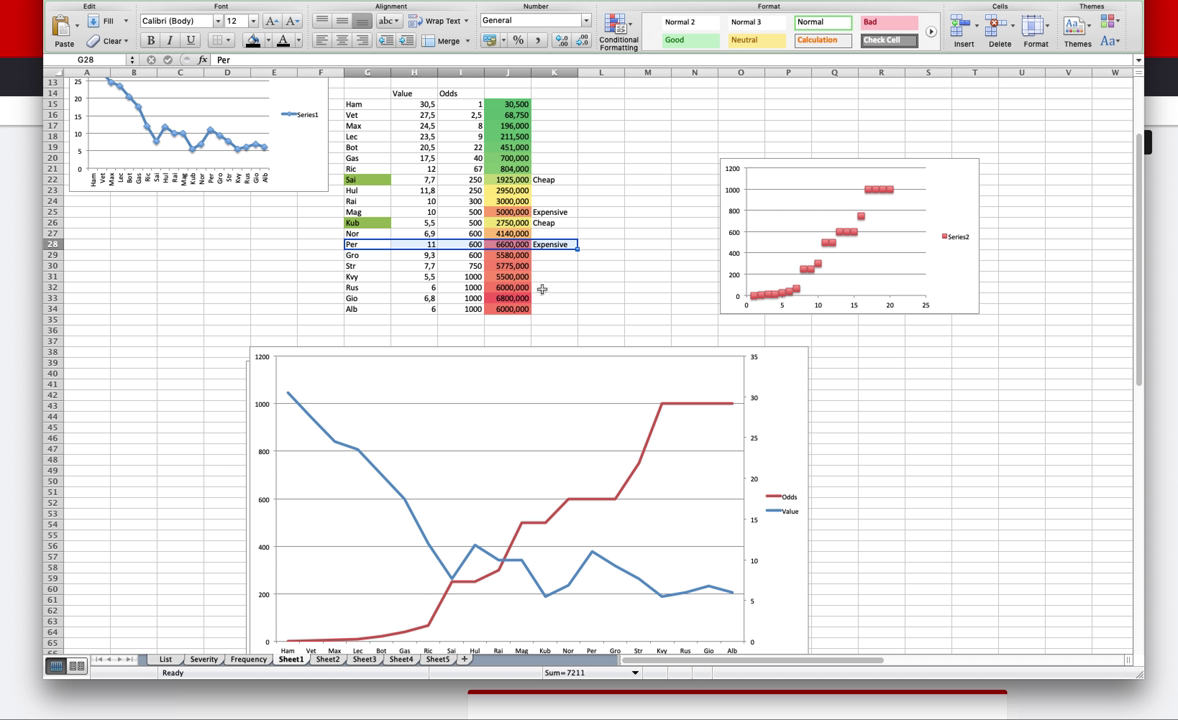
{"action": "left_click", "coordinate": [558, 279]}
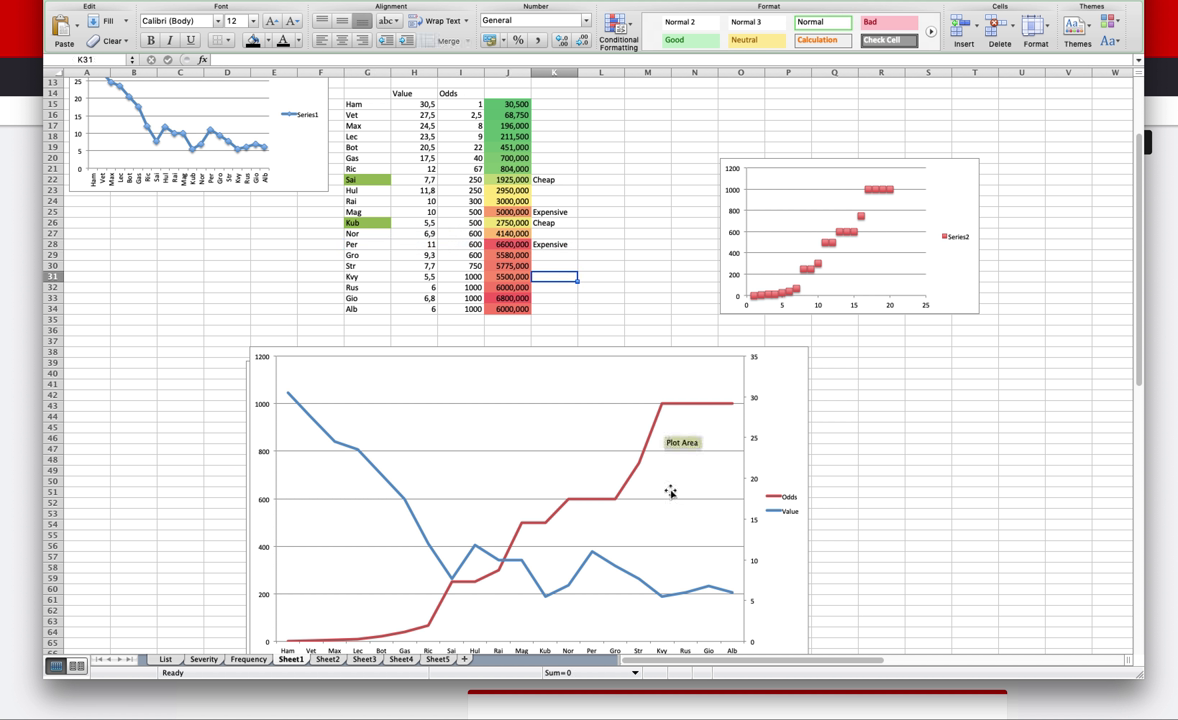
{"action": "mouse_move", "coordinate": [614, 570]}
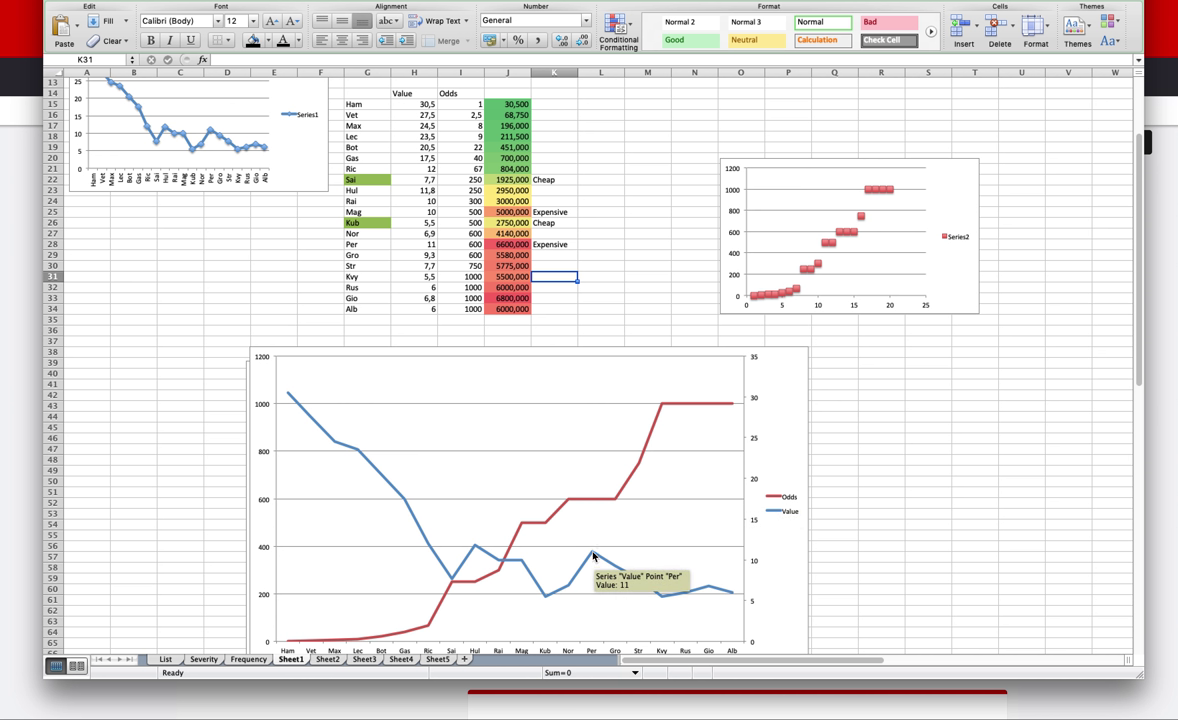
{"action": "mouse_move", "coordinate": [549, 603]}
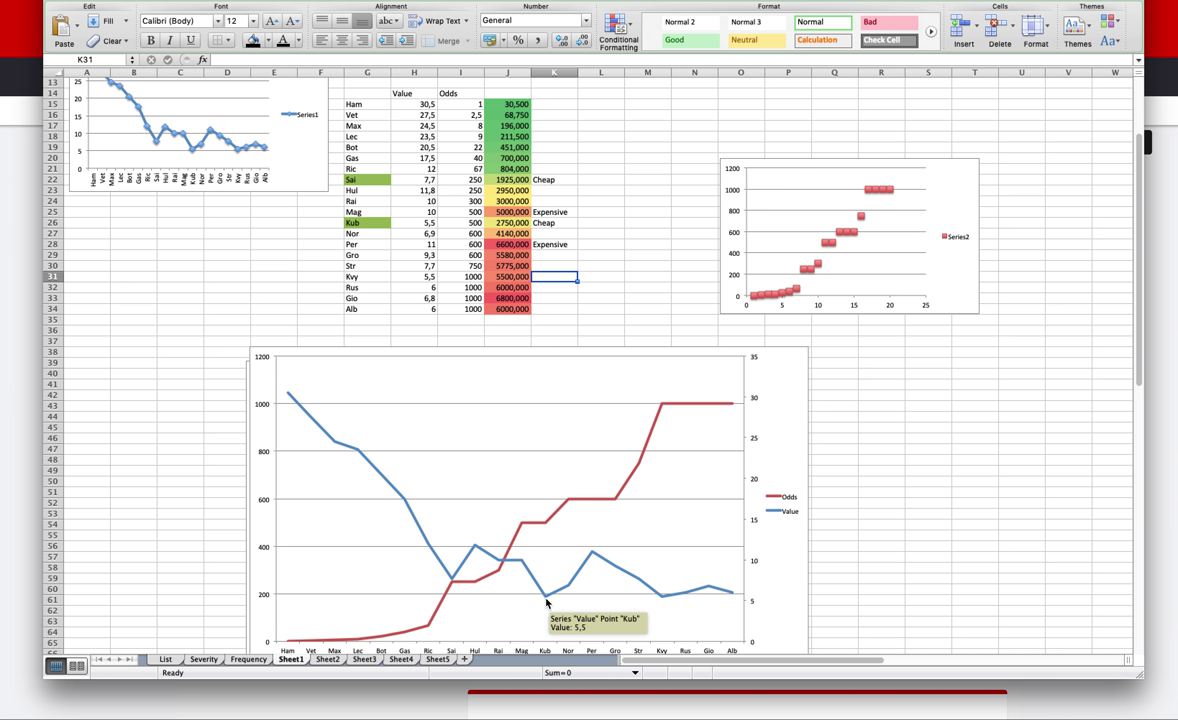
{"action": "mouse_move", "coordinate": [661, 596]}
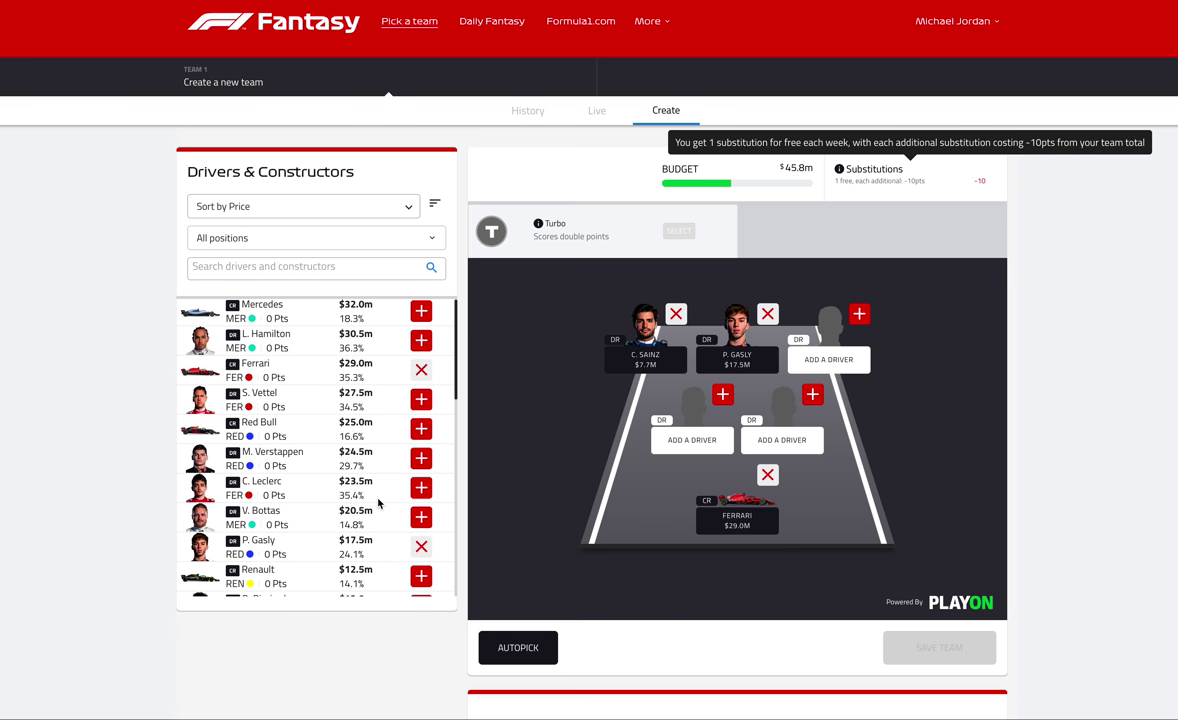
Step: Add D. Kvyat at $5.5m as the third driver, leaving $40.3m
{"action": "scroll", "coordinate": [379, 503], "scroll_direction": "down", "scroll_amount": 3}
{"action": "scroll", "coordinate": [379, 503], "scroll_direction": "down", "scroll_amount": 5}
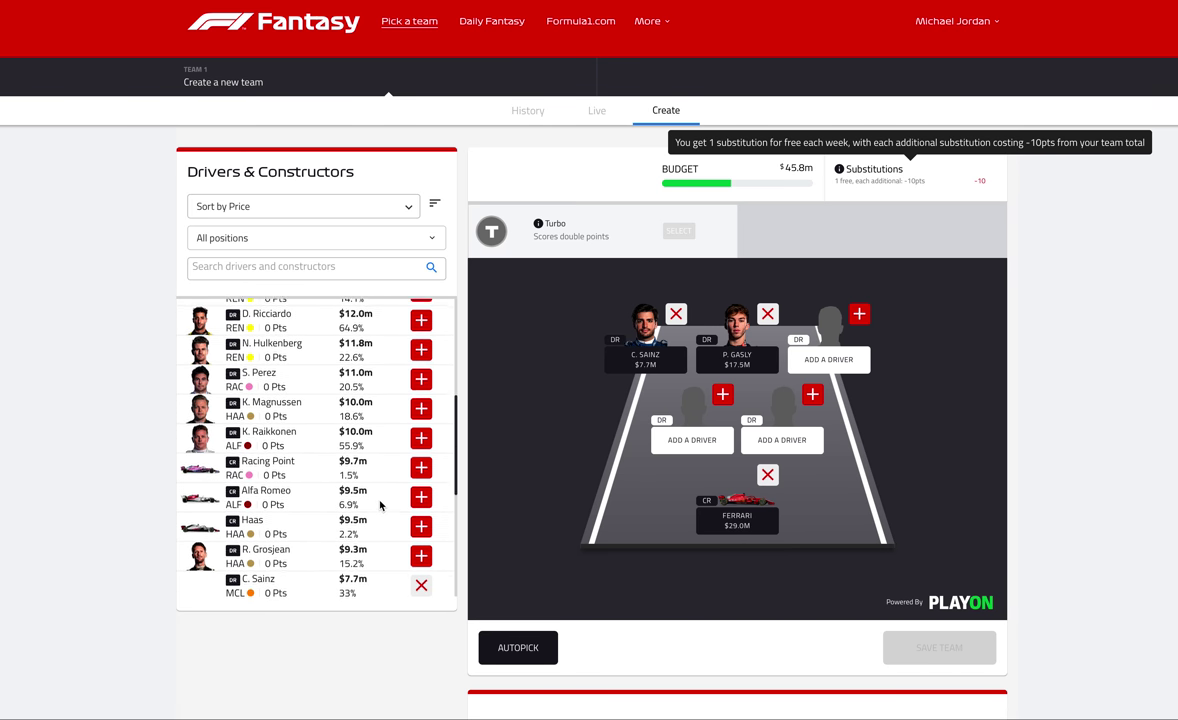
{"action": "scroll", "coordinate": [379, 506], "scroll_direction": "down", "scroll_amount": 5}
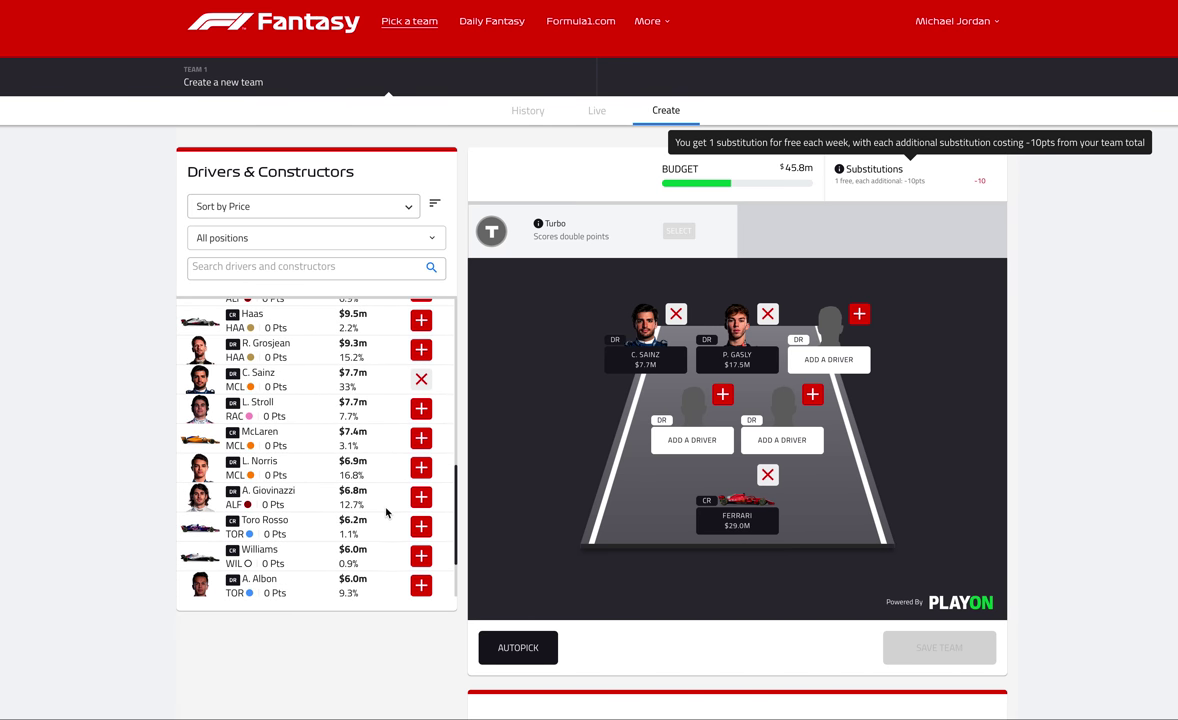
{"action": "scroll", "coordinate": [385, 514], "scroll_direction": "down", "scroll_amount": 1}
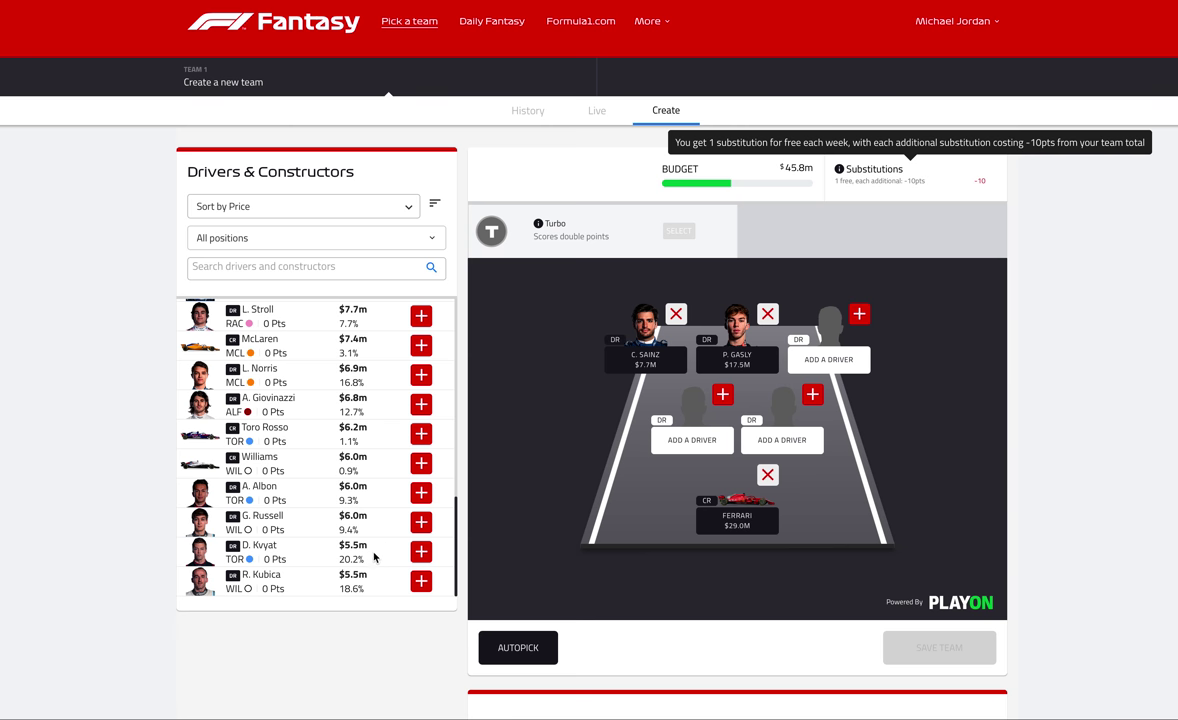
{"action": "left_click_drag", "start_coordinate": [363, 560], "coordinate": [332, 556]}
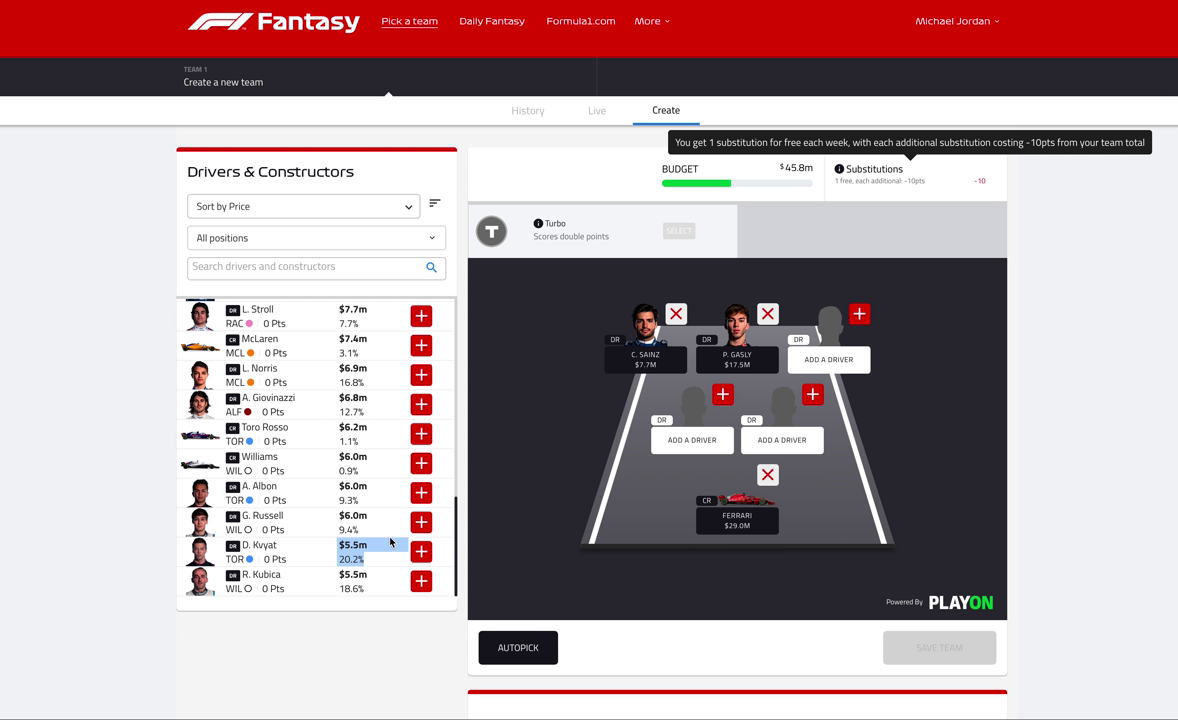
{"action": "double_click", "coordinate": [255, 488]}
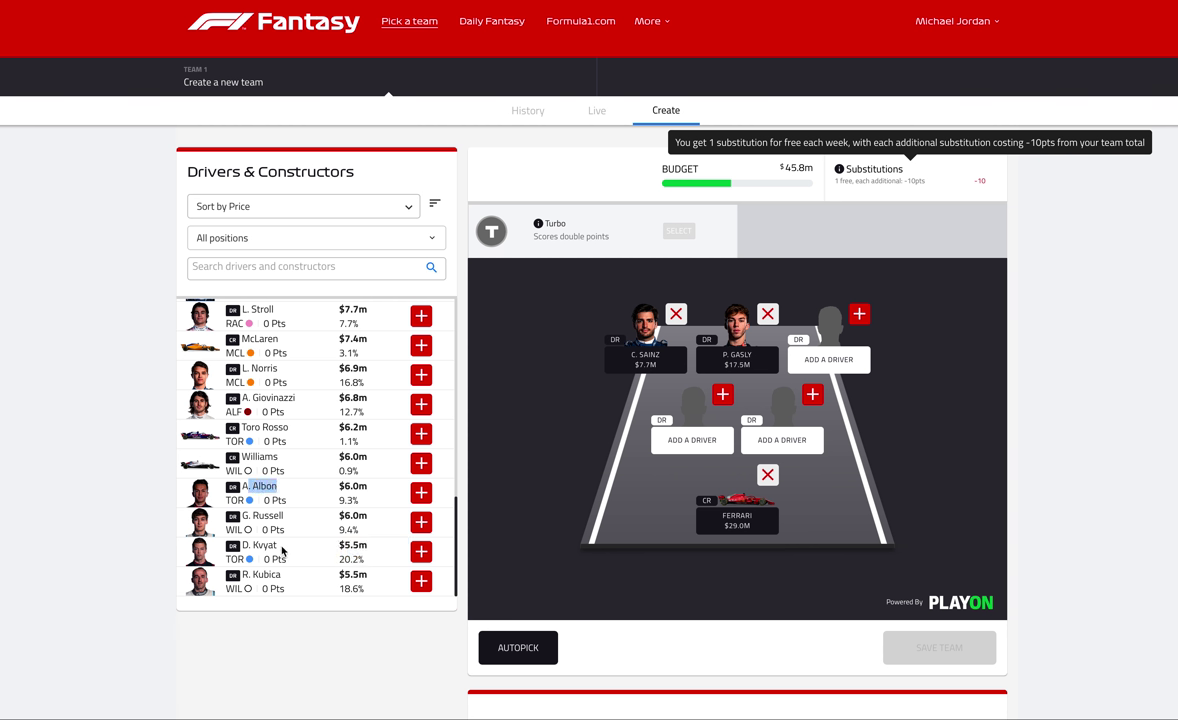
{"action": "triple_click", "coordinate": [276, 544]}
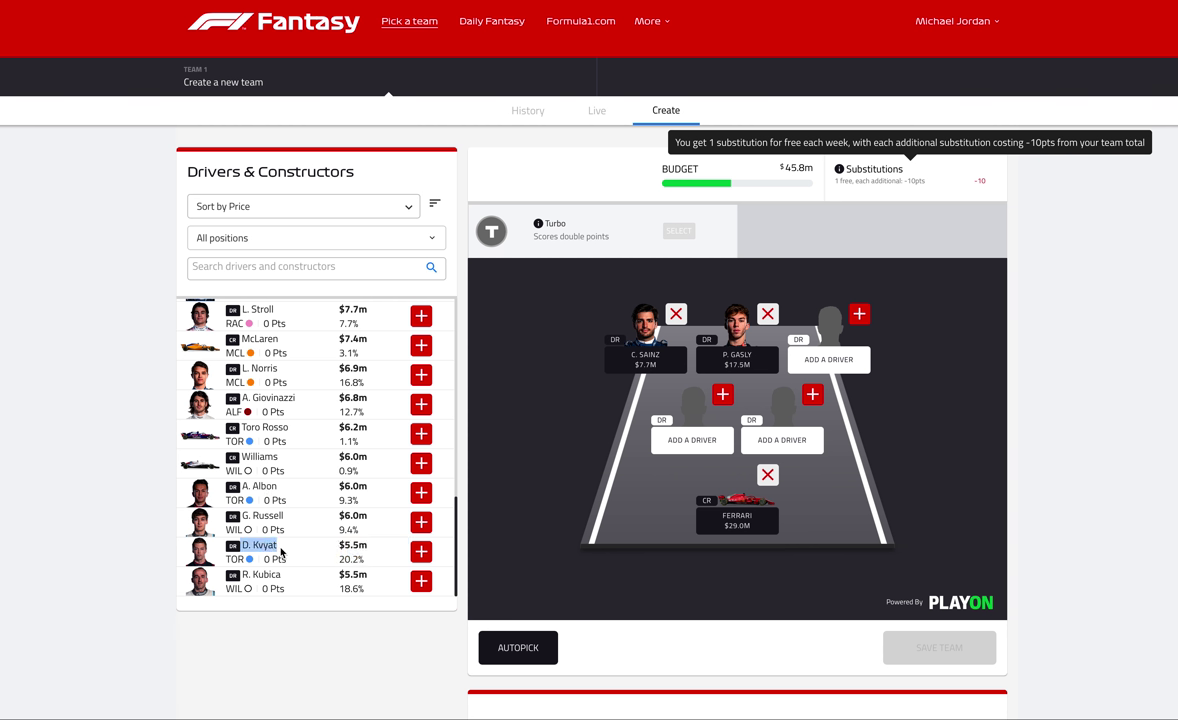
{"action": "left_click", "coordinate": [421, 556]}
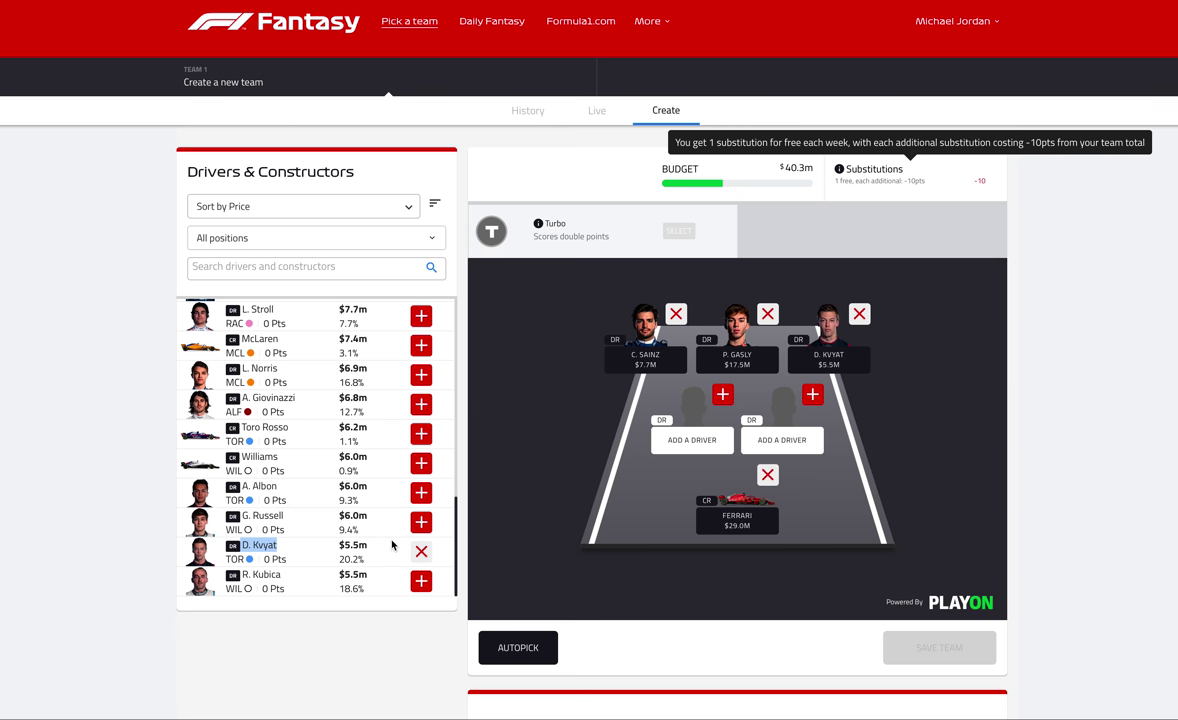
Step: Add L. Hamilton ($30.5m) and R. Grosjean ($9.3m), leaving $0.5m of budget
{"action": "scroll", "coordinate": [392, 544], "scroll_direction": "up", "scroll_amount": 6}
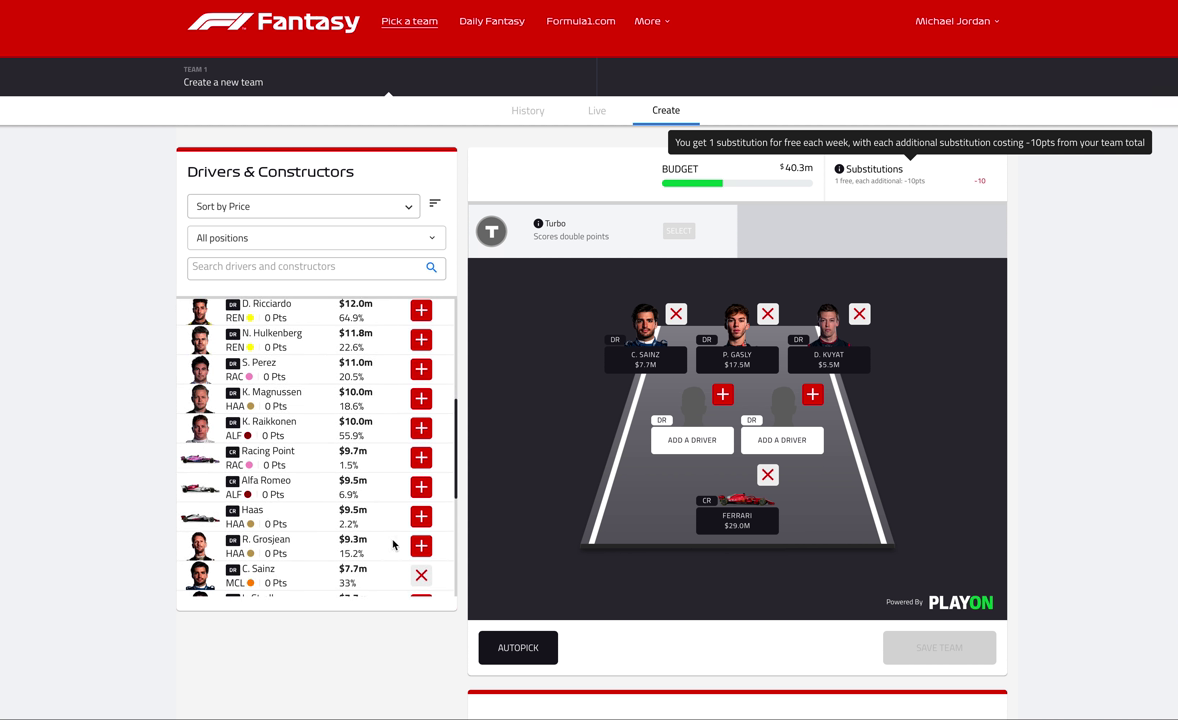
{"action": "scroll", "coordinate": [392, 544], "scroll_direction": "up", "scroll_amount": 5}
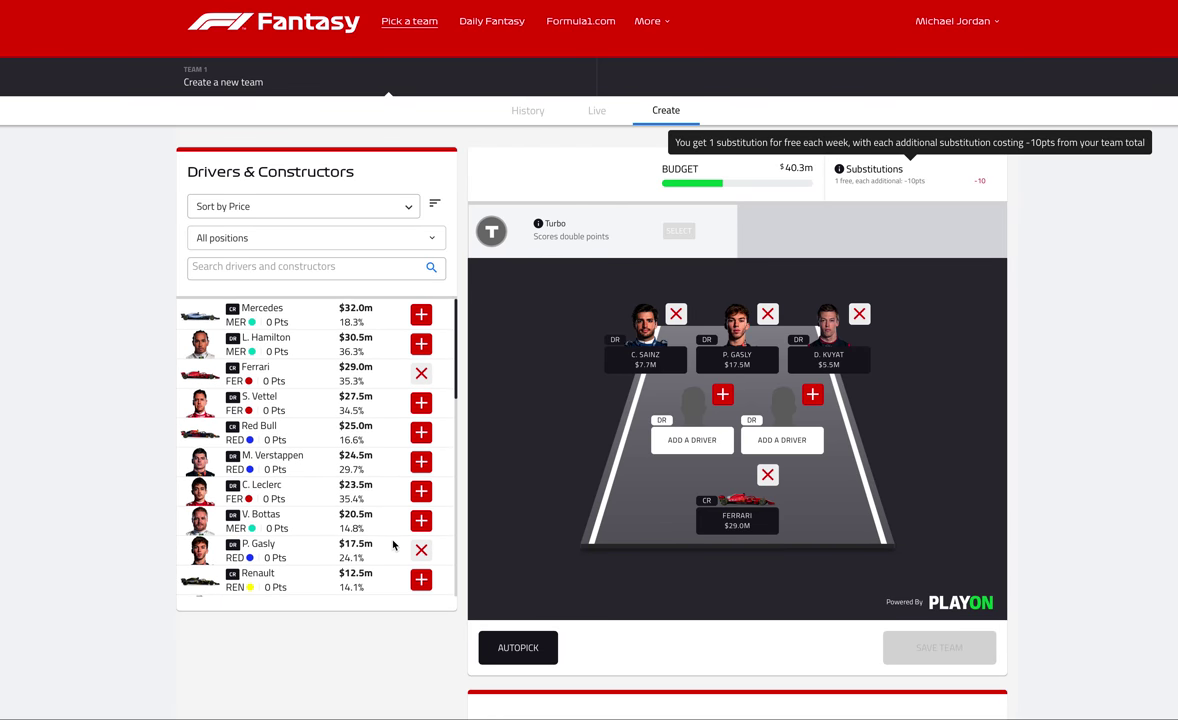
{"action": "left_click", "coordinate": [422, 344]}
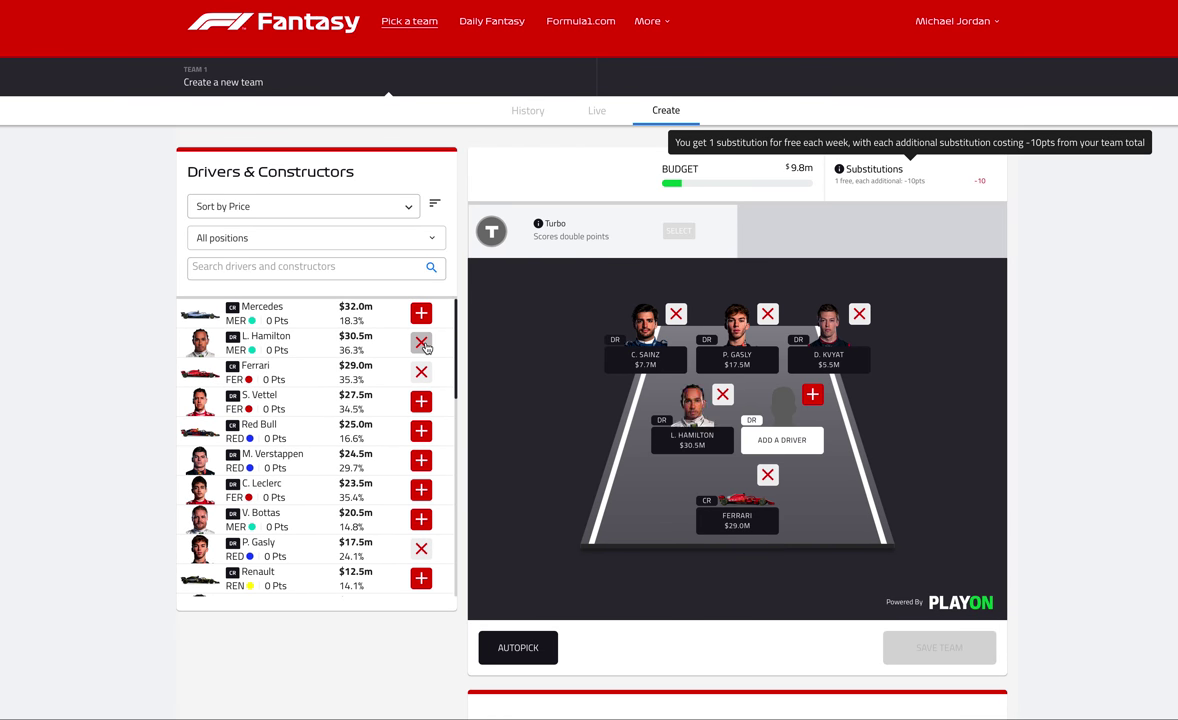
{"action": "scroll", "coordinate": [361, 432], "scroll_direction": "down", "scroll_amount": 4}
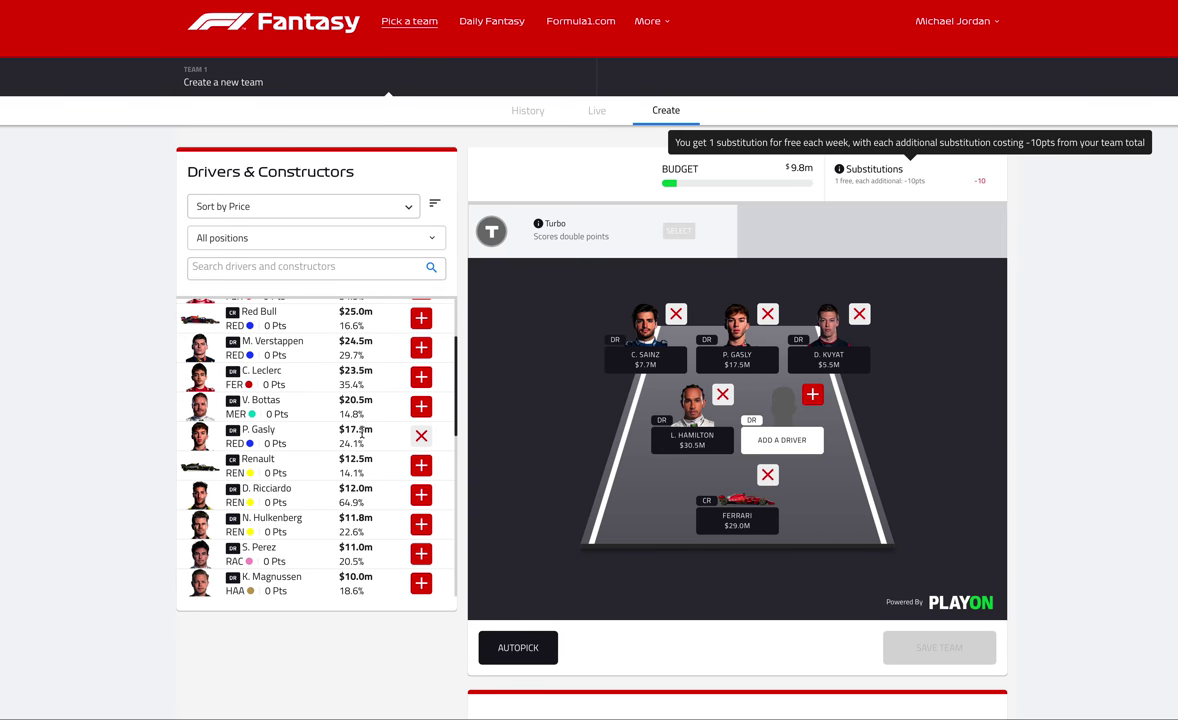
{"action": "scroll", "coordinate": [361, 432], "scroll_direction": "down", "scroll_amount": 2}
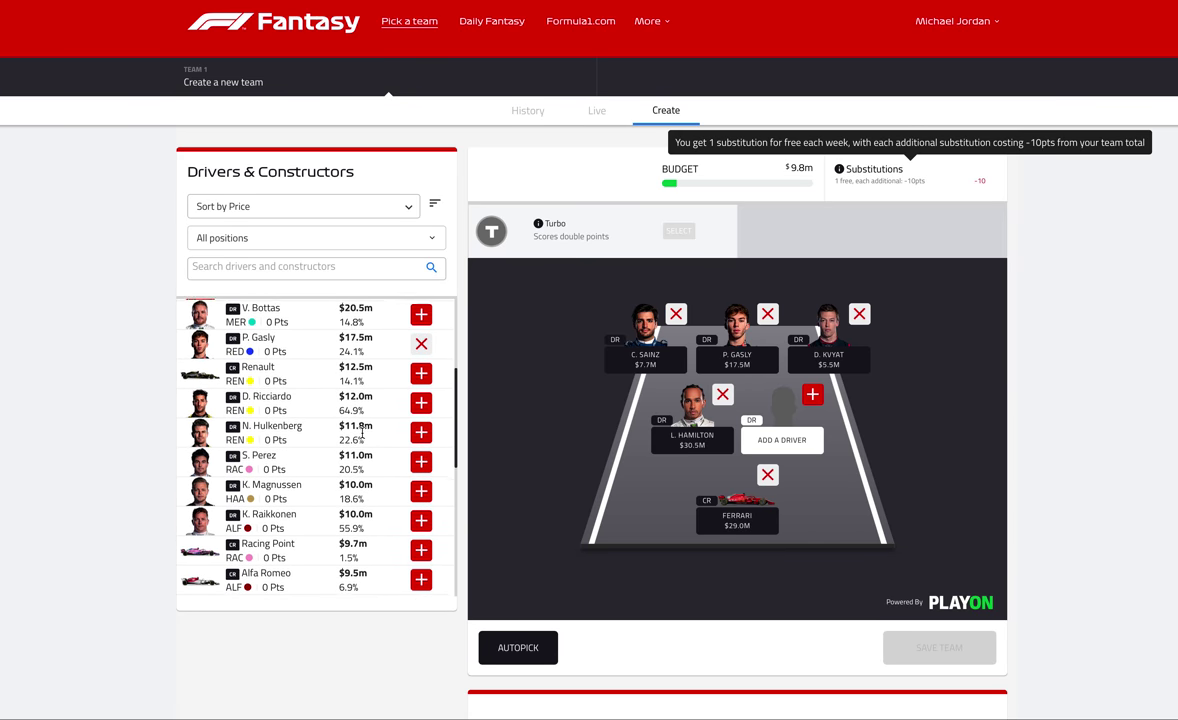
{"action": "scroll", "coordinate": [361, 432], "scroll_direction": "down", "scroll_amount": 2}
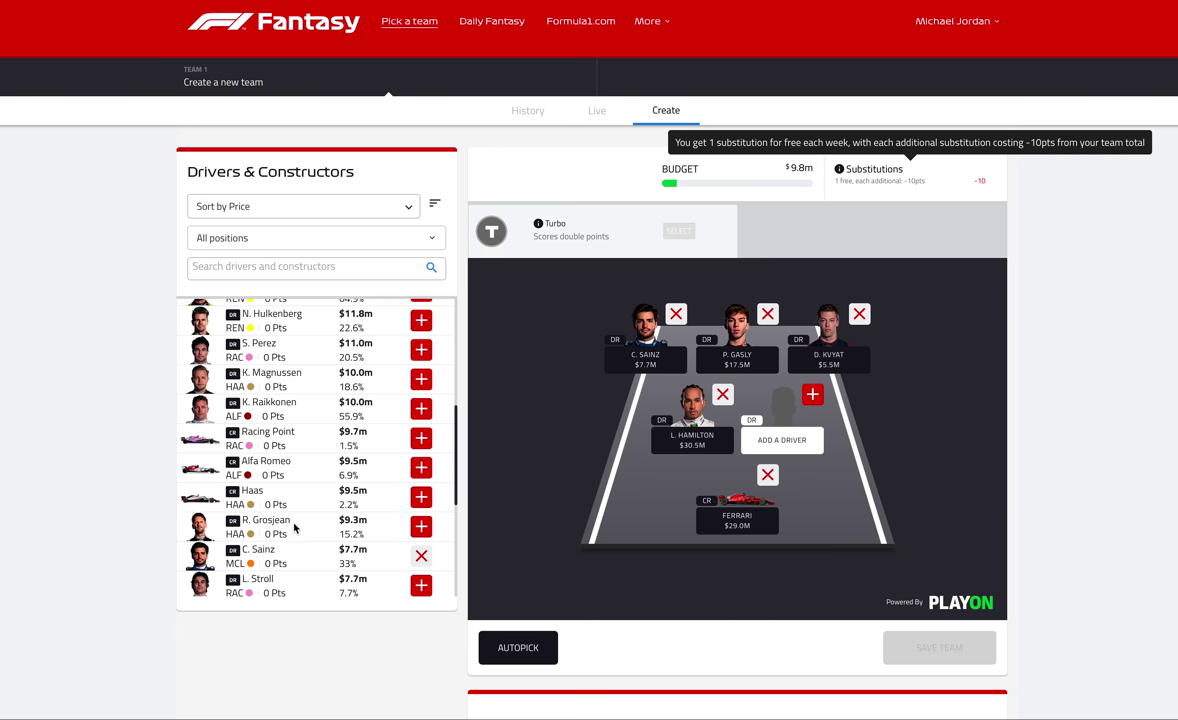
{"action": "left_click", "coordinate": [420, 527]}
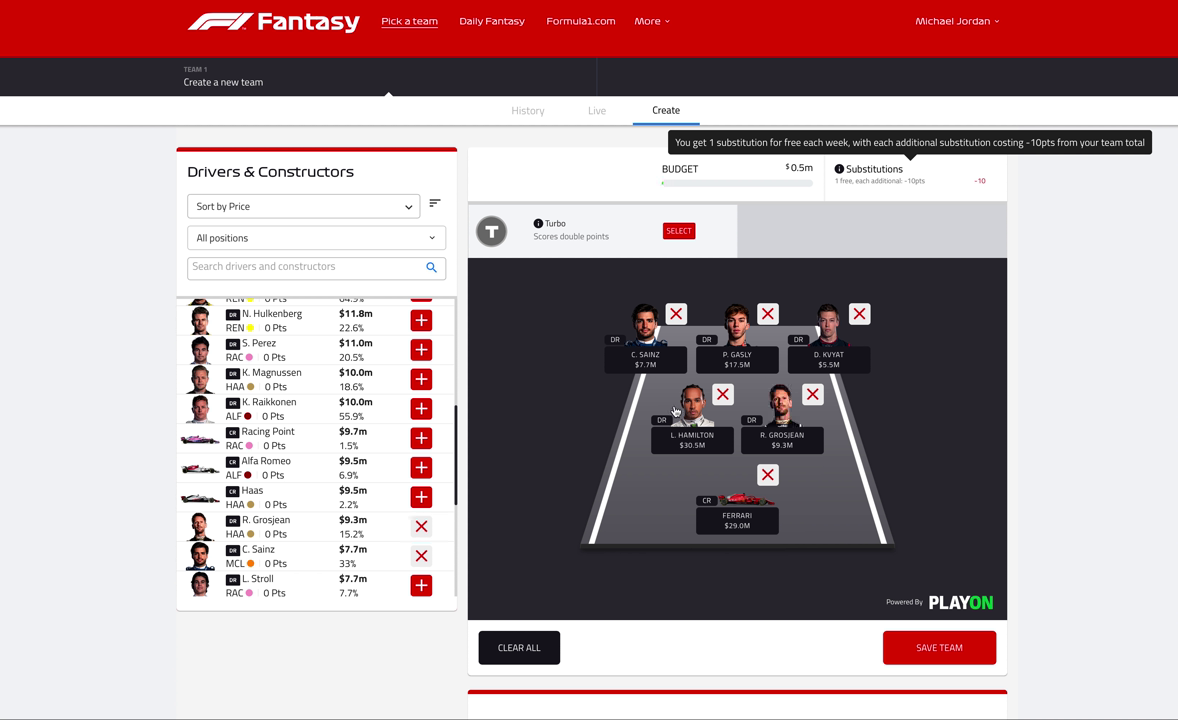
Step: Choose P. Gasly as Turbo driver under the $19m limit and dismiss the save prompt
{"action": "left_click", "coordinate": [688, 231]}
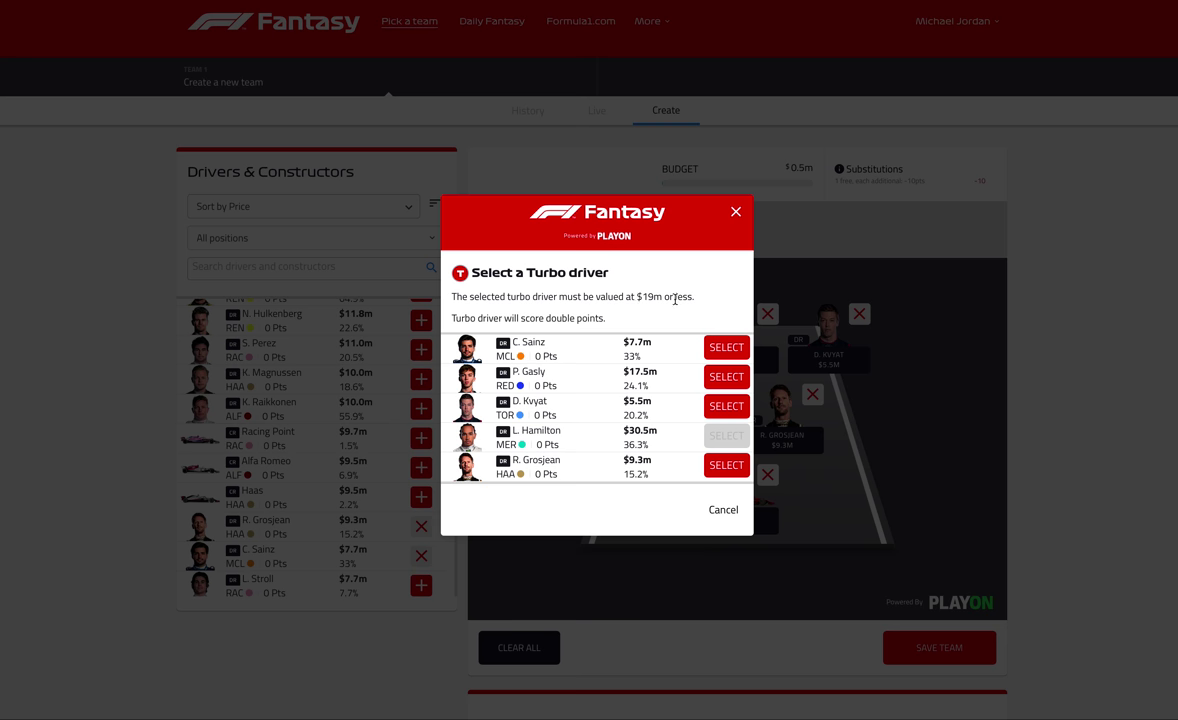
{"action": "mouse_move", "coordinate": [673, 296]}
{"action": "left_mouse_down"}
{"action": "mouse_move", "coordinate": [602, 297]}
{"action": "mouse_move", "coordinate": [654, 306]}
{"action": "left_mouse_up"}
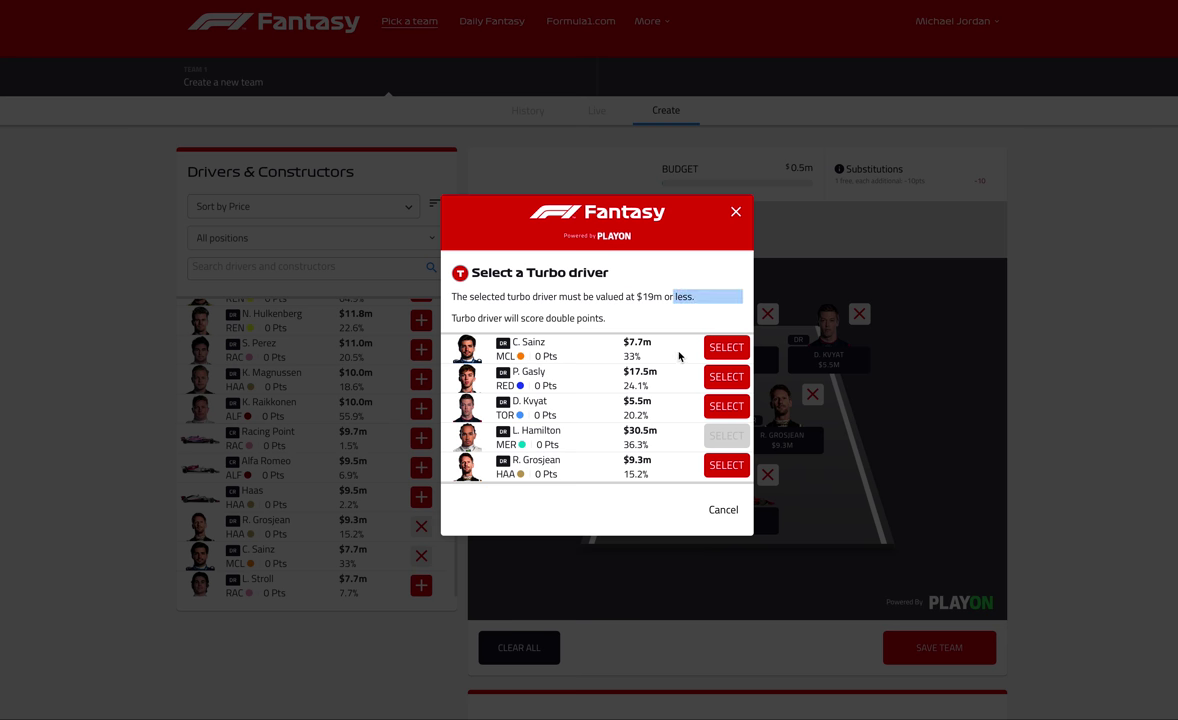
{"action": "left_click", "coordinate": [716, 377]}
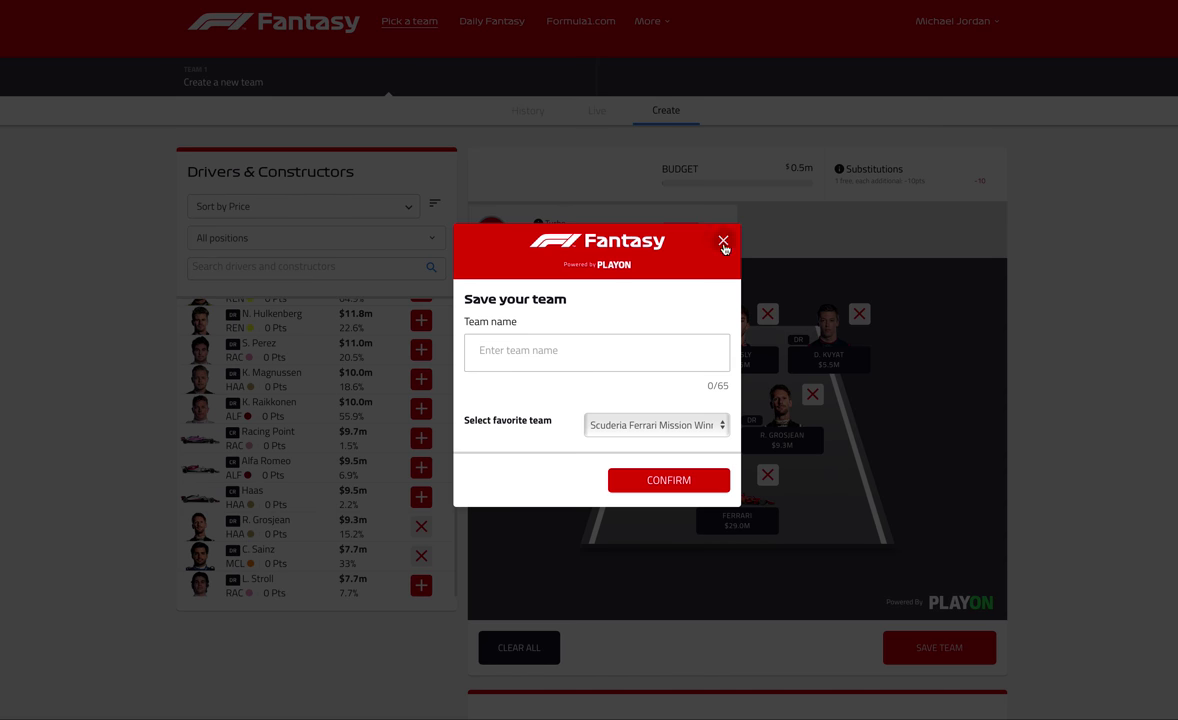
{"action": "left_click", "coordinate": [724, 241]}
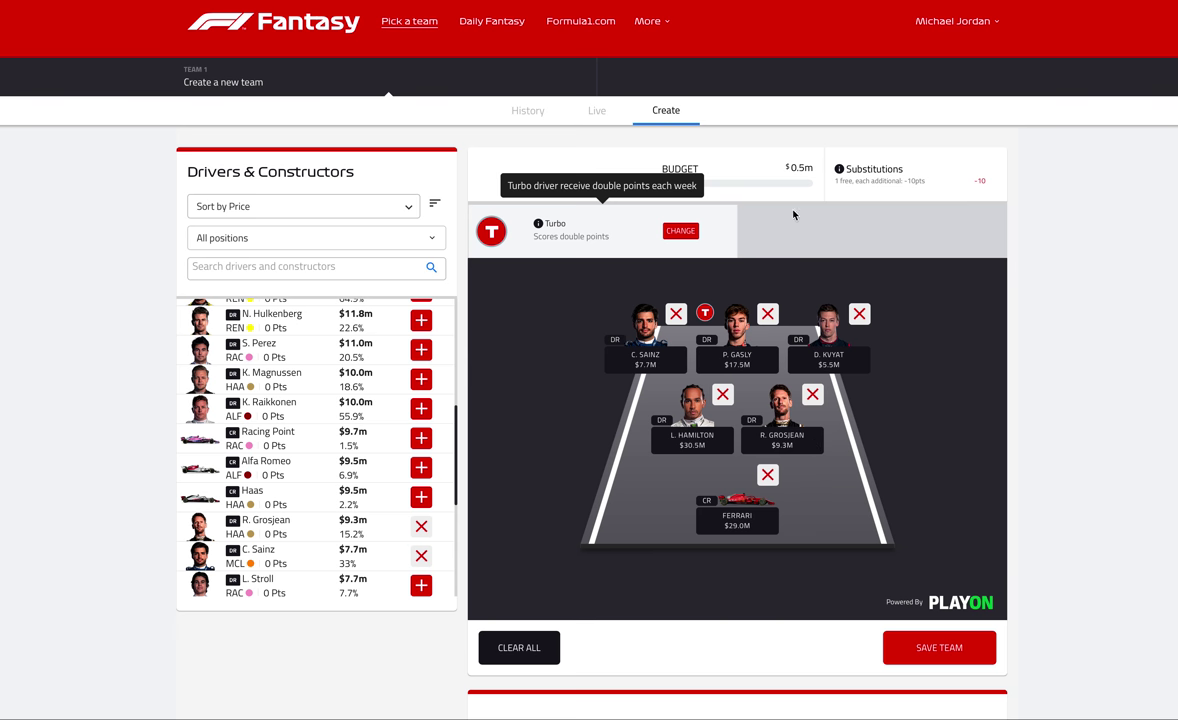
Step: Drop R. Grosjean and L. Hamilton and add M. Verstappen in their place
{"action": "left_click", "coordinate": [813, 395]}
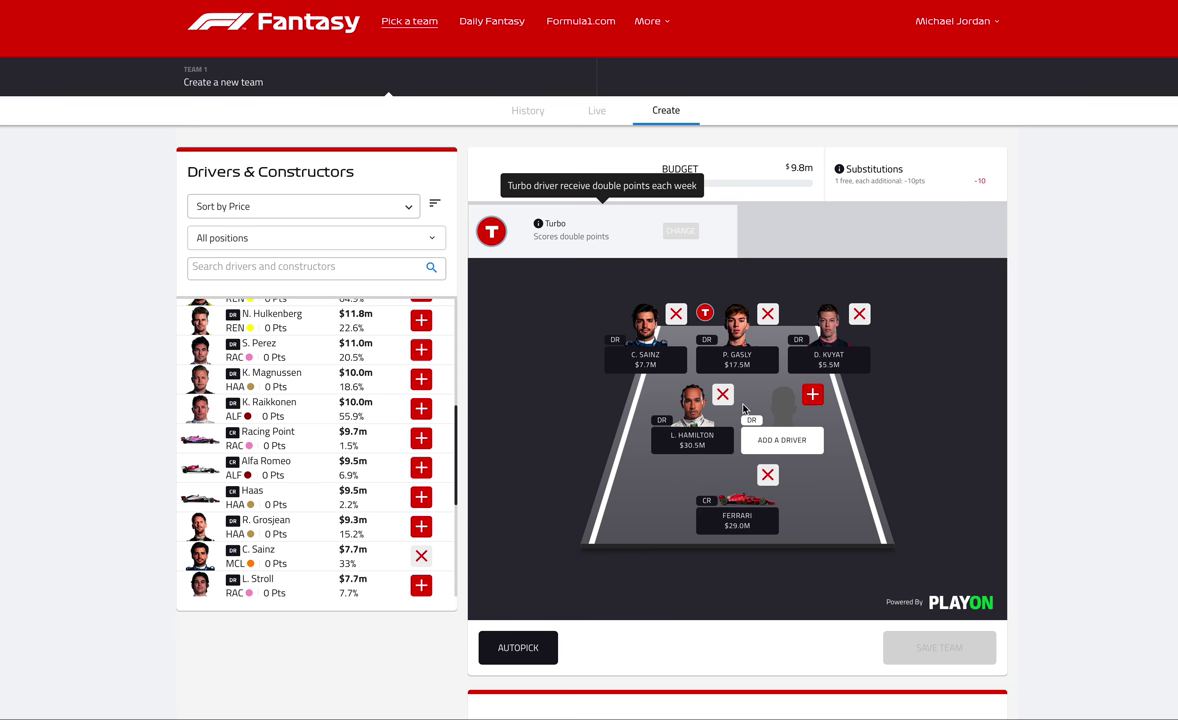
{"action": "left_click", "coordinate": [723, 394]}
{"action": "scroll", "coordinate": [328, 423], "scroll_direction": "up", "scroll_amount": 1}
{"action": "scroll", "coordinate": [328, 423], "scroll_direction": "up", "scroll_amount": 5}
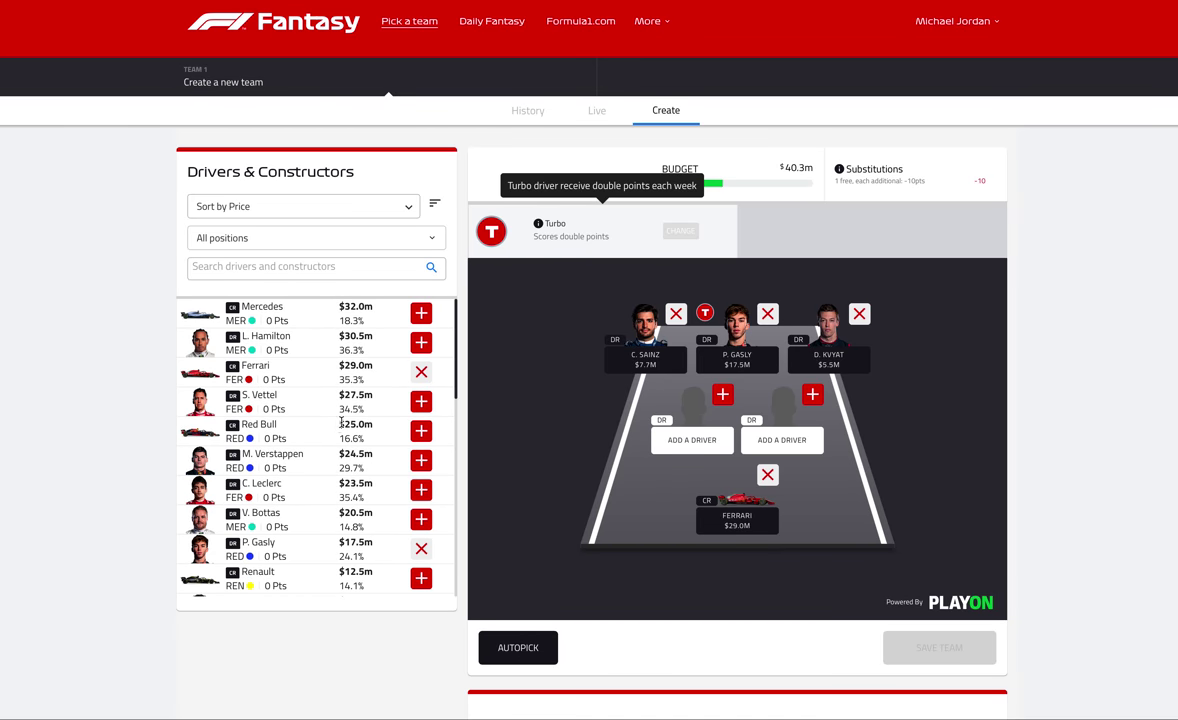
{"action": "left_click", "coordinate": [421, 460]}
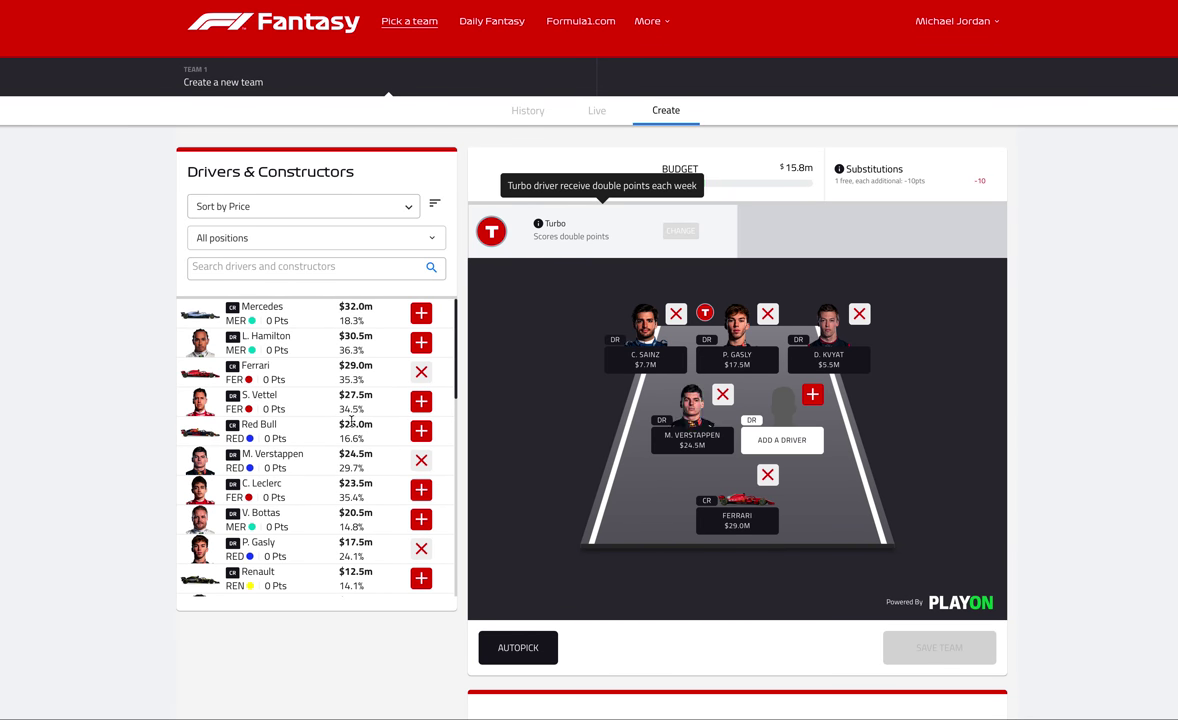
Step: Compare D. Ricciardo's 64.9% and N. Hulkenberg's 22.6% figures for the open slot
{"action": "scroll", "coordinate": [352, 421], "scroll_direction": "down", "scroll_amount": 2}
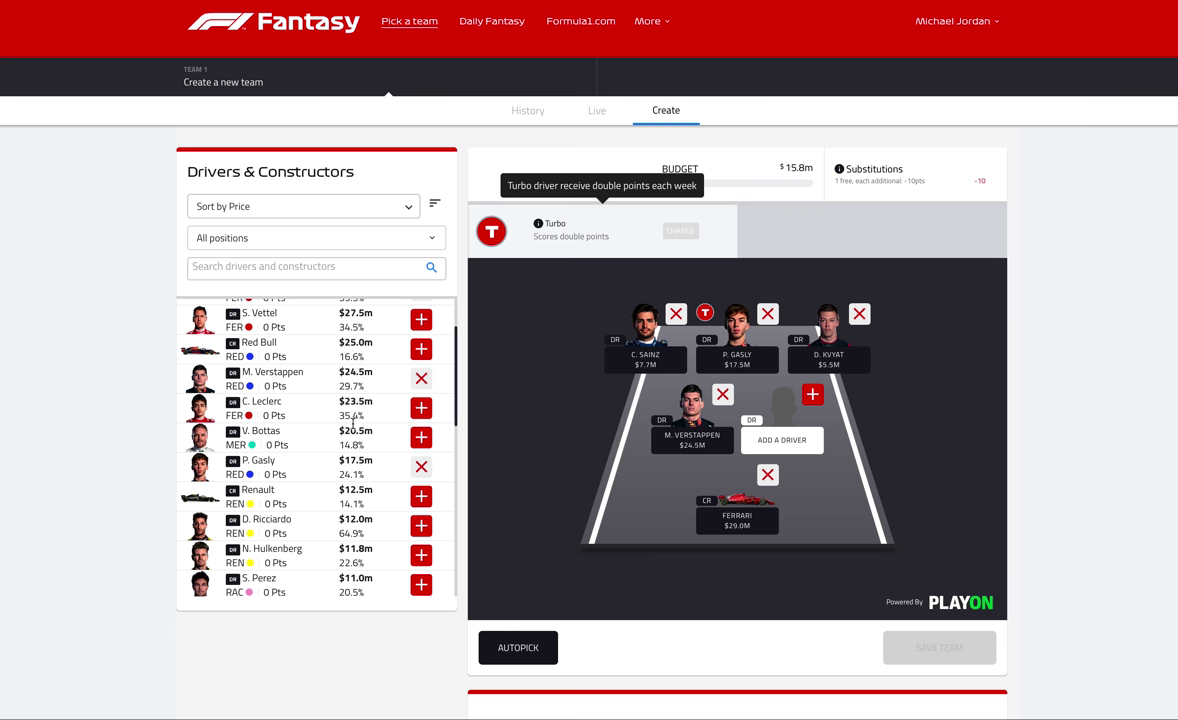
{"action": "scroll", "coordinate": [352, 421], "scroll_direction": "down", "scroll_amount": 1}
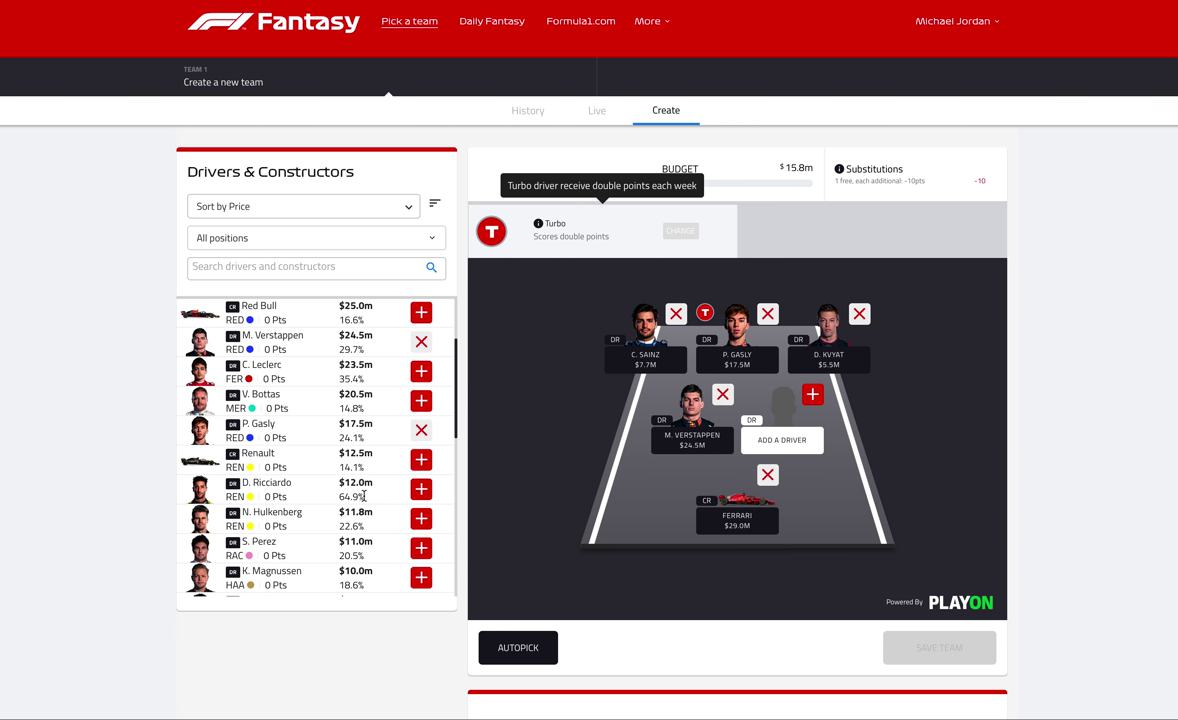
{"action": "left_click_drag", "start_coordinate": [364, 495], "coordinate": [341, 496]}
{"action": "left_click_drag", "start_coordinate": [363, 527], "coordinate": [340, 527]}
{"action": "key", "text": "super+Tab"}
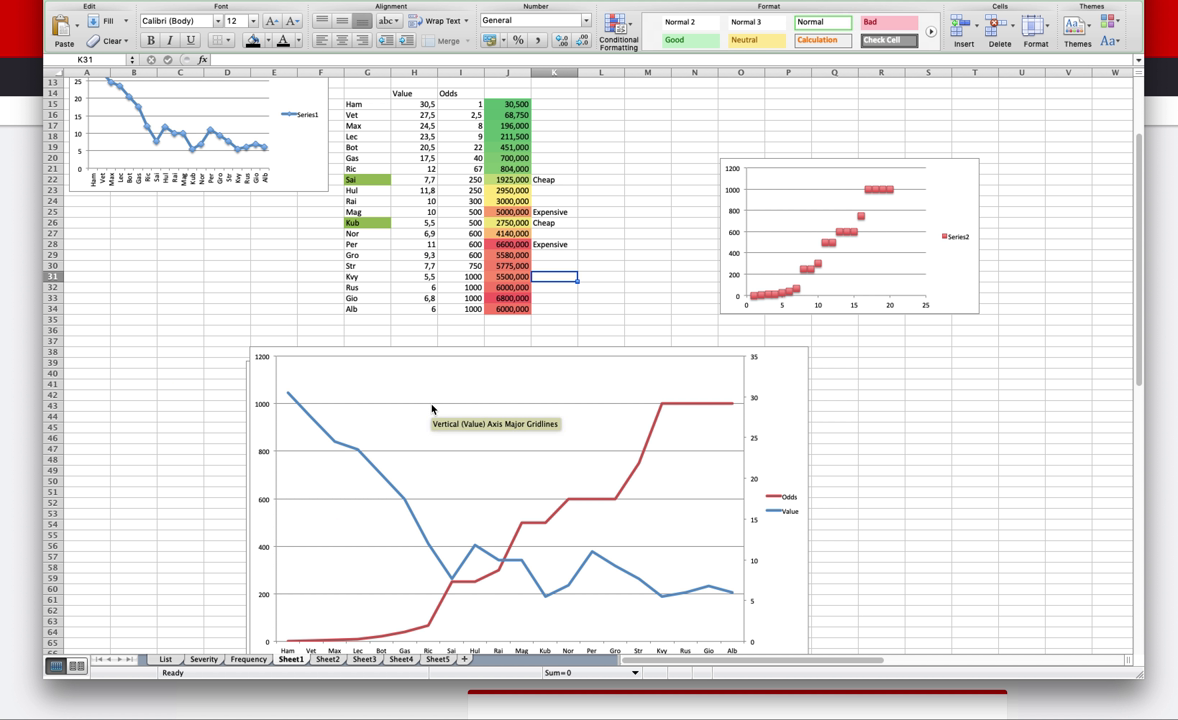
{"action": "mouse_move", "coordinate": [478, 549]}
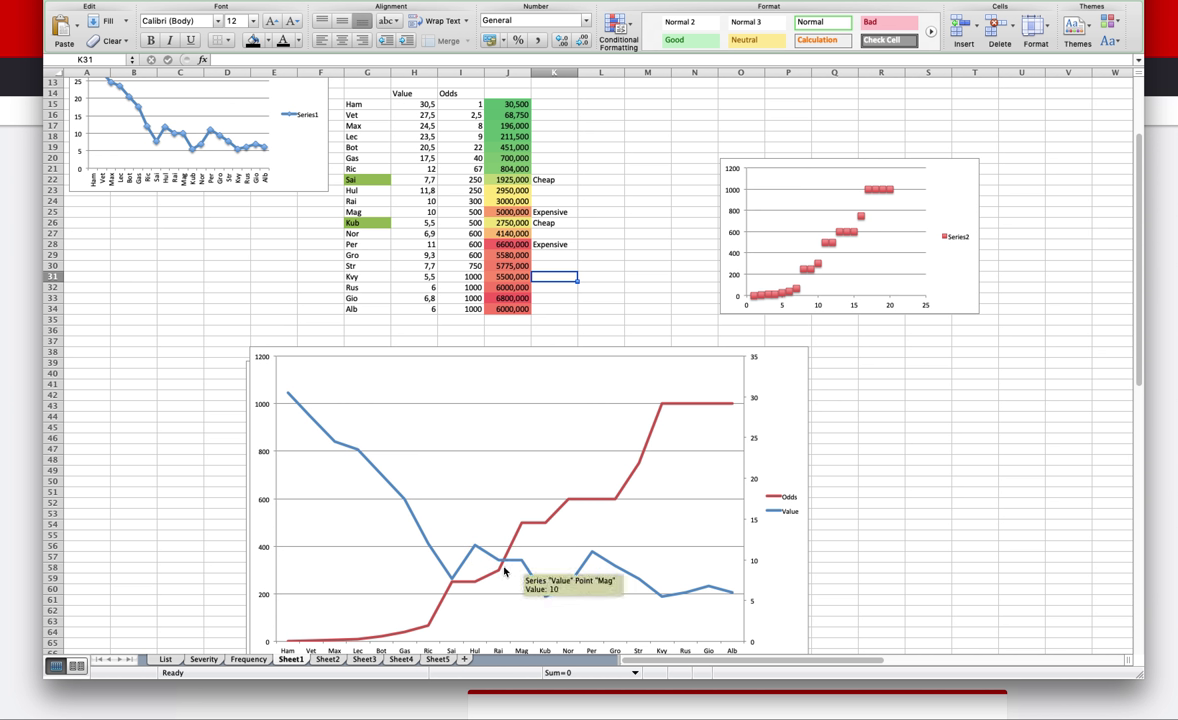
{"action": "mouse_move", "coordinate": [541, 597]}
{"action": "mouse_move", "coordinate": [657, 598]}
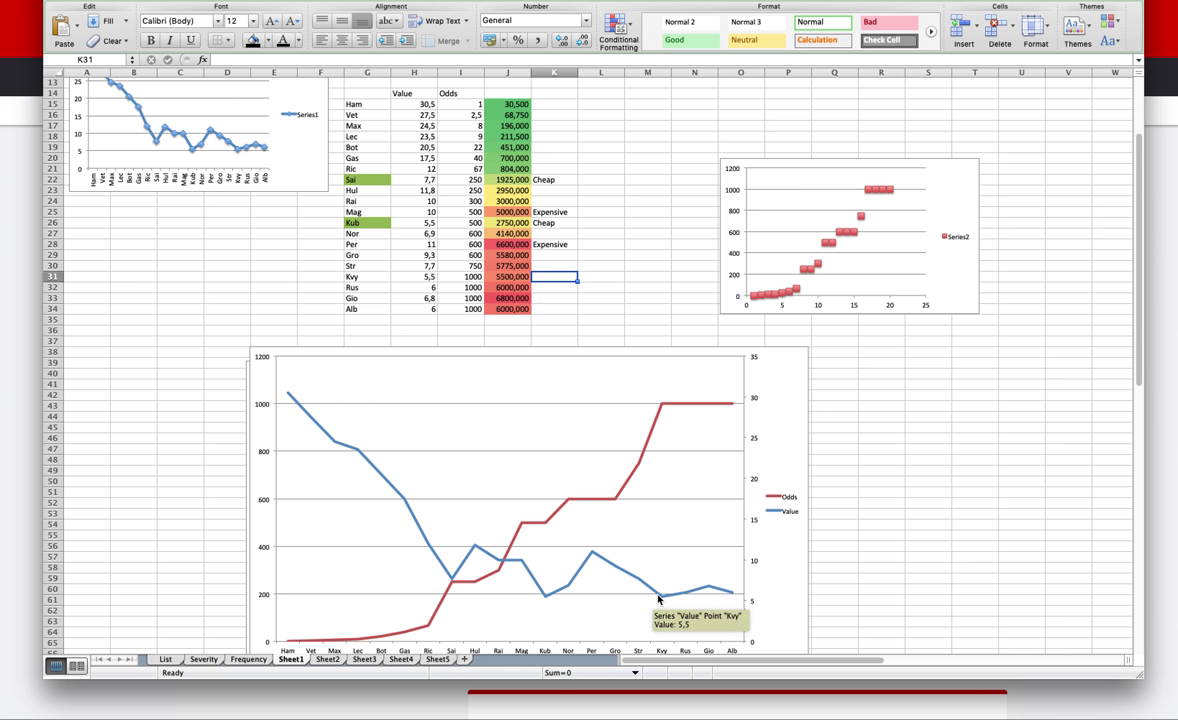
{"action": "mouse_move", "coordinate": [593, 560]}
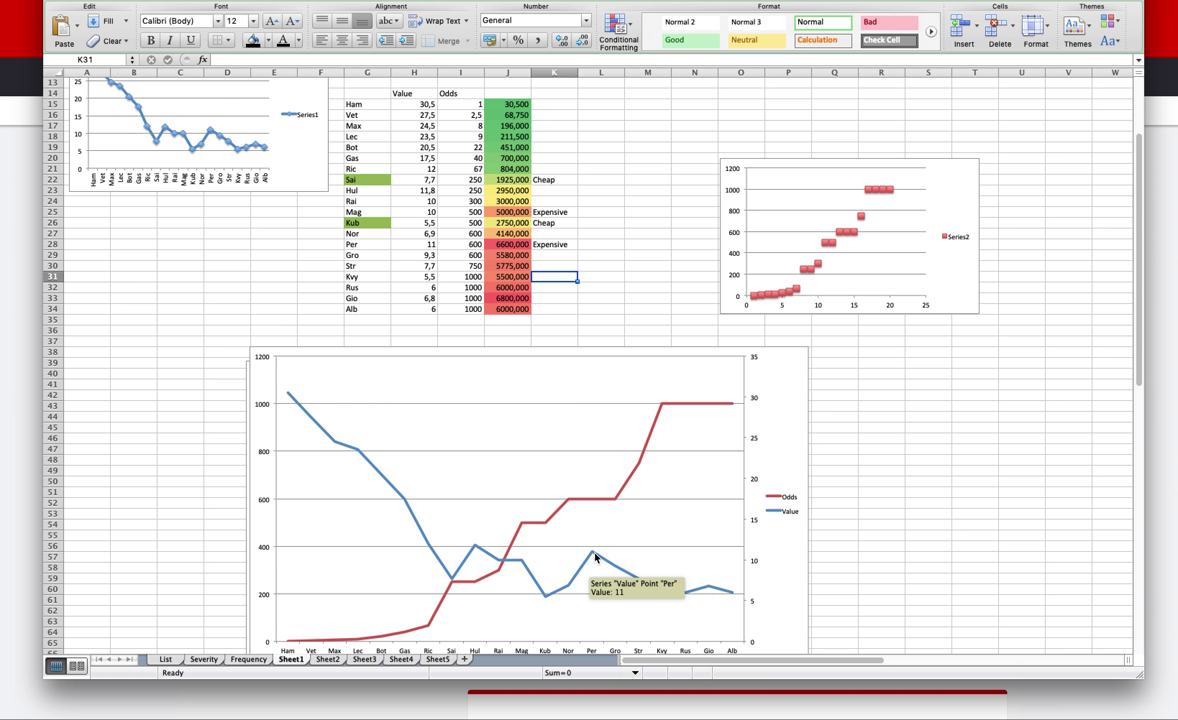
{"action": "mouse_move", "coordinate": [518, 565]}
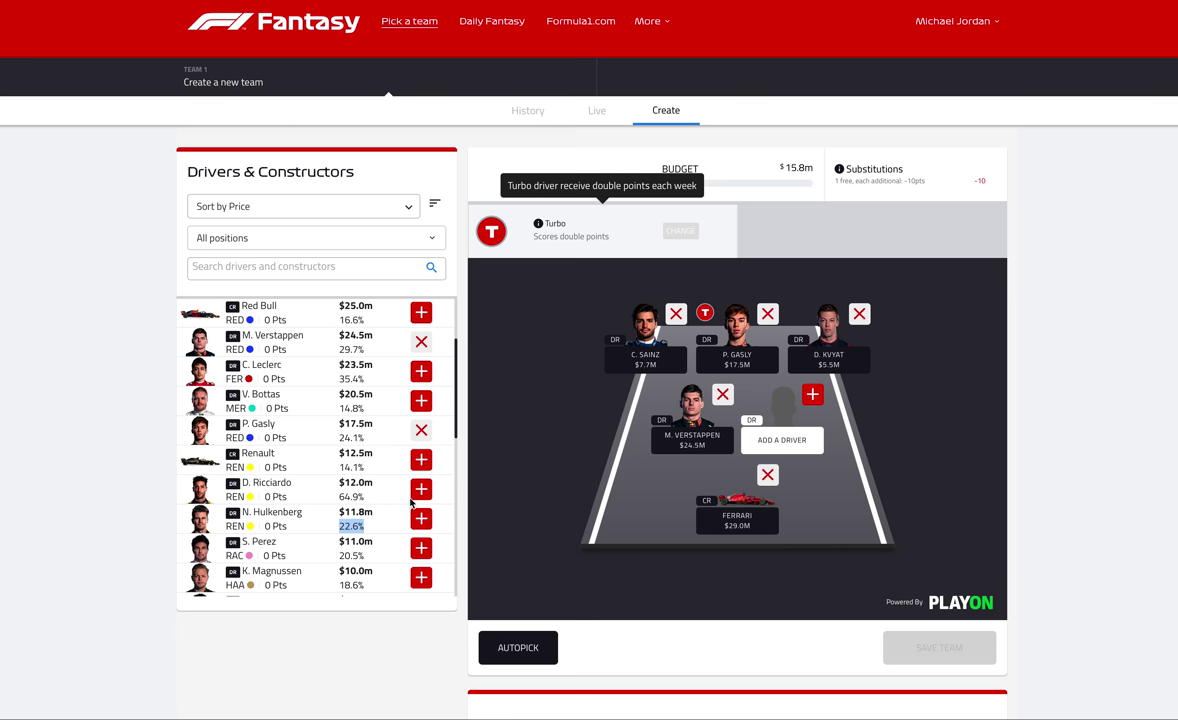
{"action": "scroll", "coordinate": [412, 504], "scroll_direction": "down", "scroll_amount": 1}
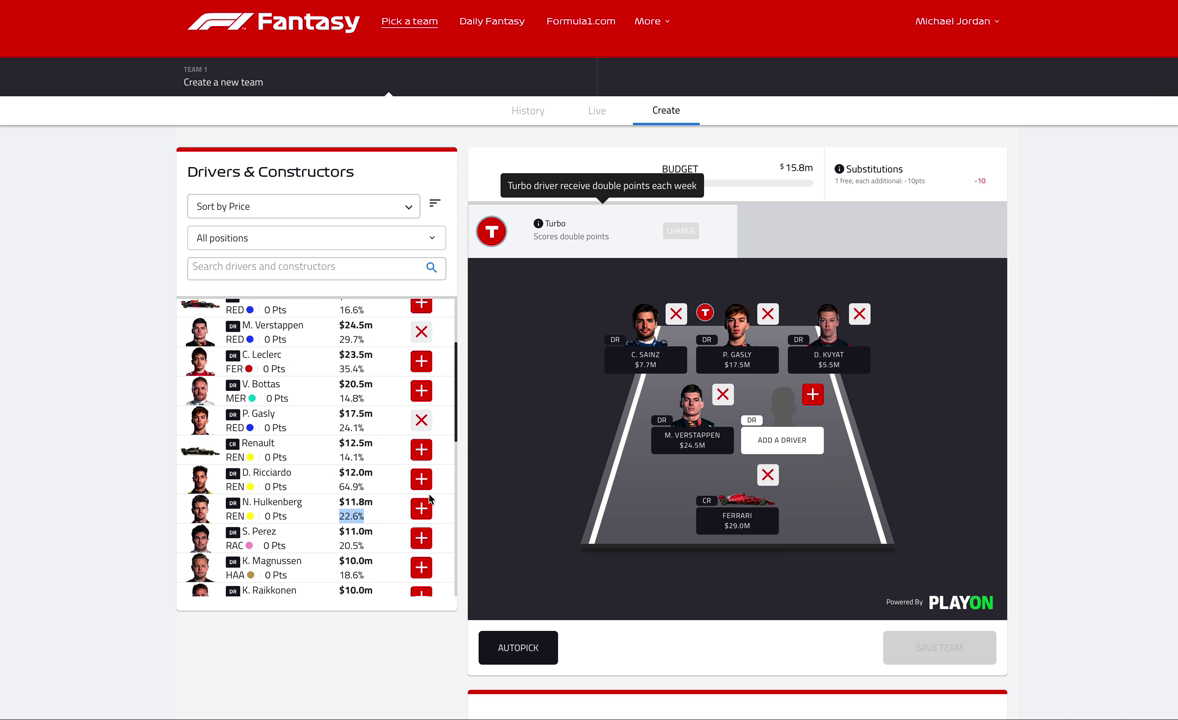
Step: Add D. Ricciardo ($12.0m) to the last open driver slot, leaving $3.8m of budget
{"action": "left_click", "coordinate": [422, 481]}
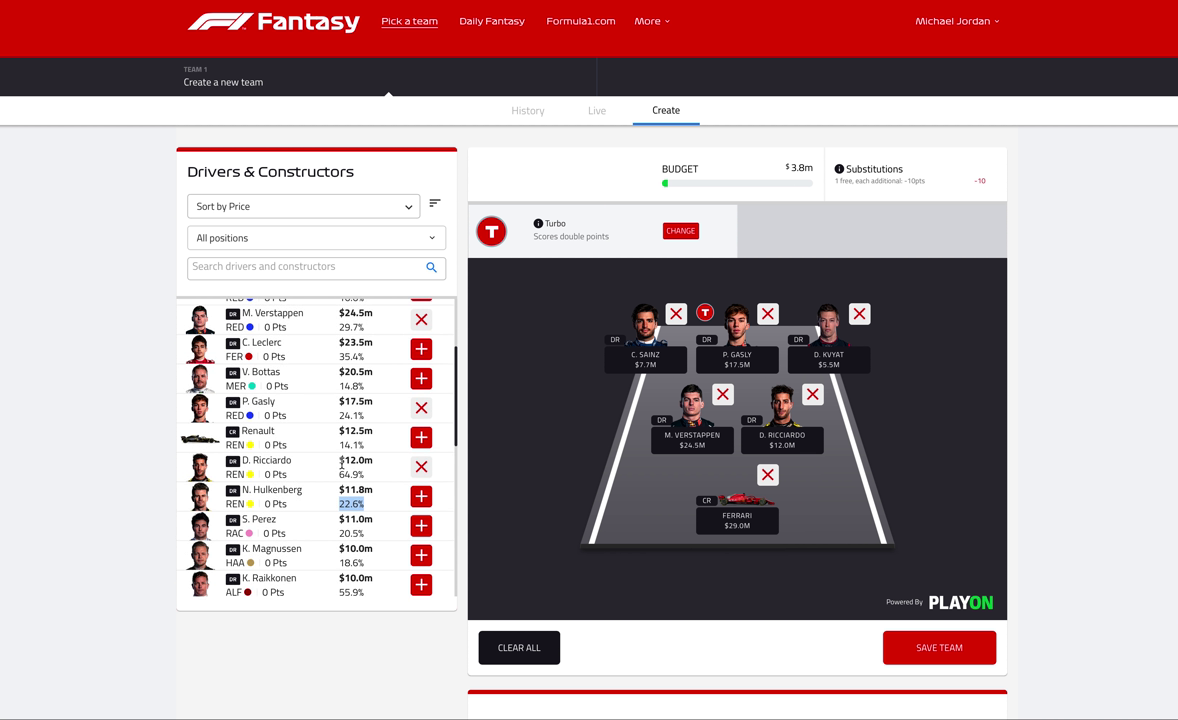
{"action": "scroll", "coordinate": [340, 466], "scroll_direction": "down", "scroll_amount": 1}
{"action": "scroll", "coordinate": [346, 462], "scroll_direction": "up", "scroll_amount": 2}
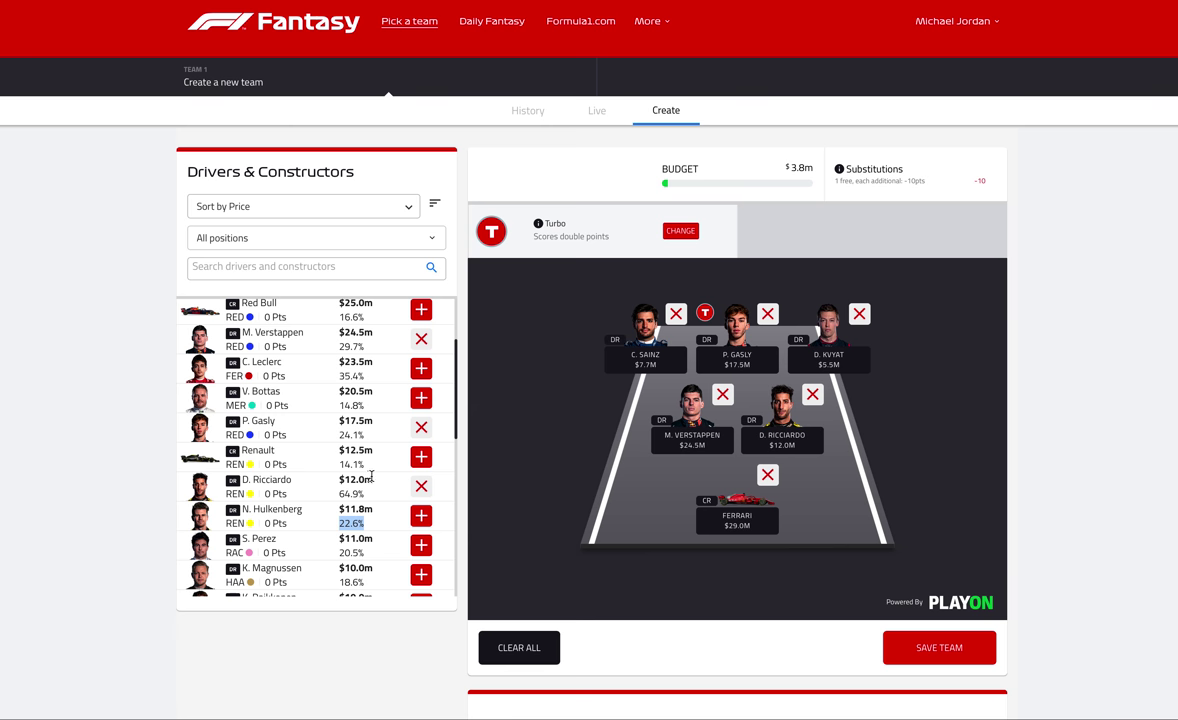
{"action": "scroll", "coordinate": [371, 477], "scroll_direction": "down", "scroll_amount": 3}
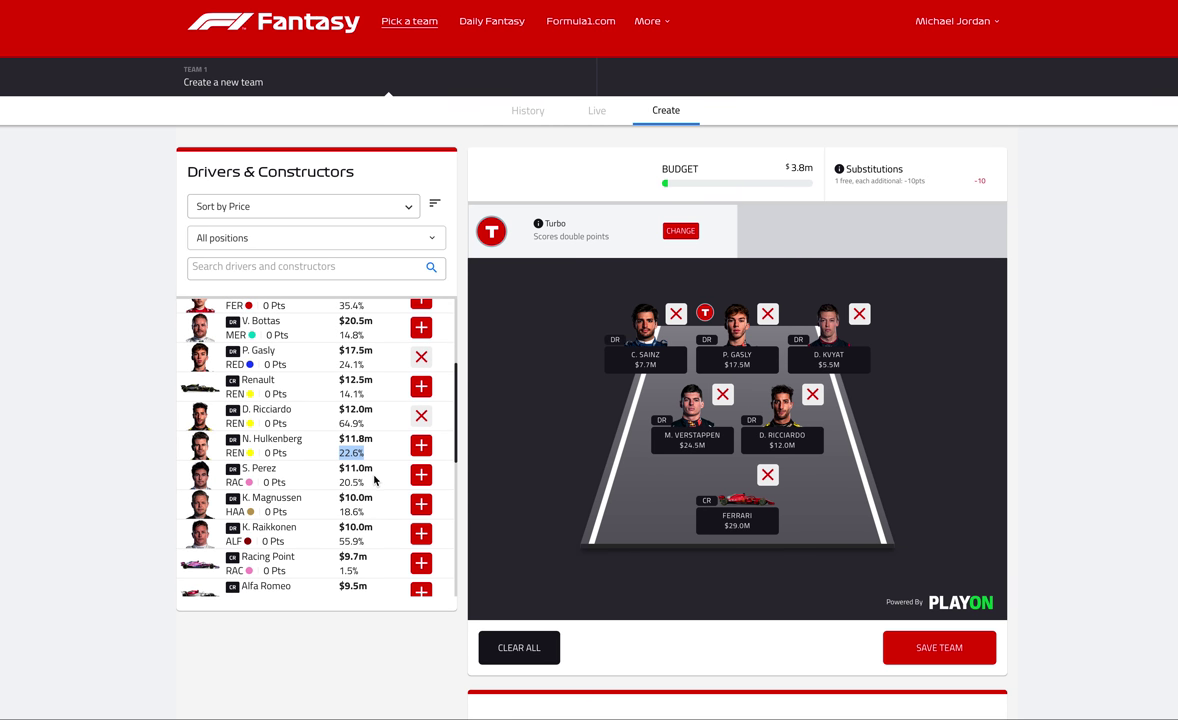
{"action": "scroll", "coordinate": [374, 481], "scroll_direction": "up", "scroll_amount": 3}
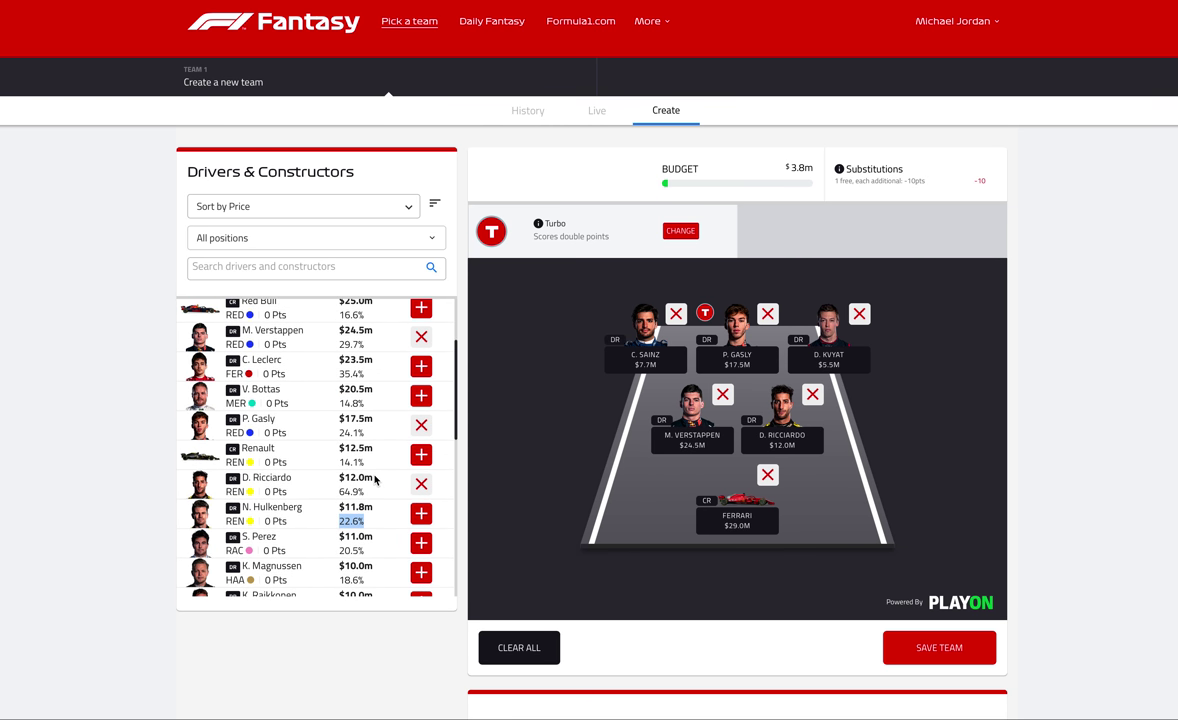
{"action": "scroll", "coordinate": [374, 480], "scroll_direction": "down", "scroll_amount": 3}
{"action": "scroll", "coordinate": [375, 480], "scroll_direction": "down", "scroll_amount": 4}
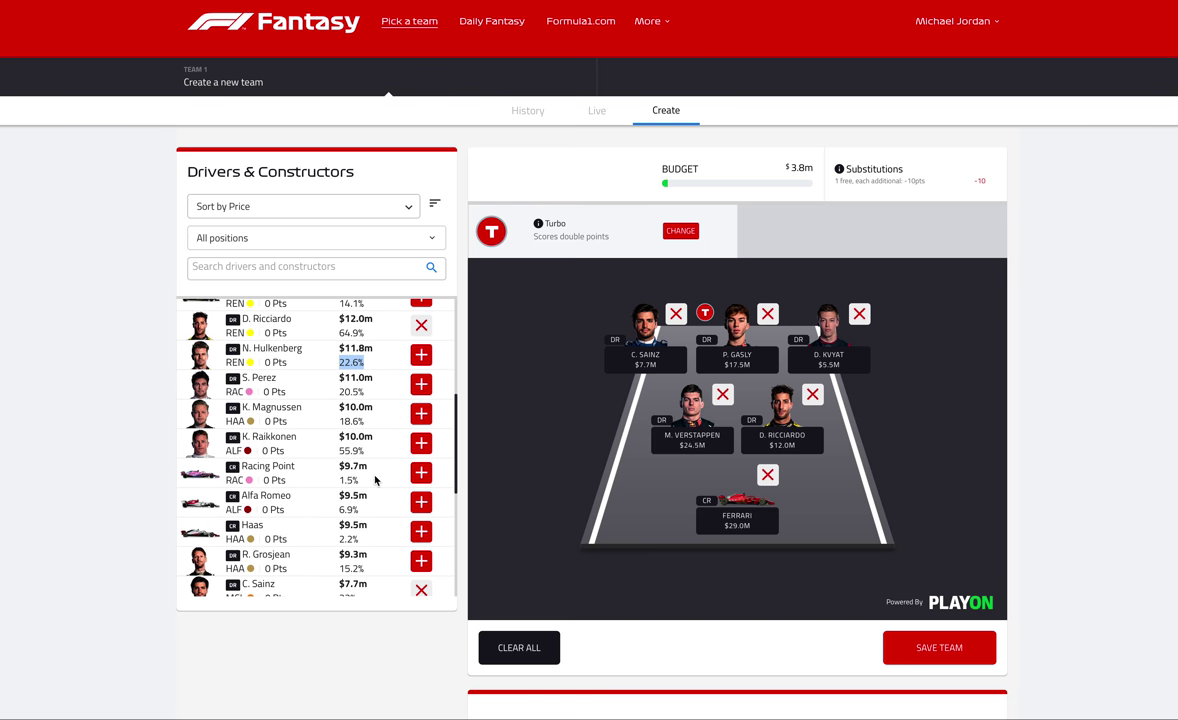
{"action": "scroll", "coordinate": [375, 481], "scroll_direction": "up", "scroll_amount": 8}
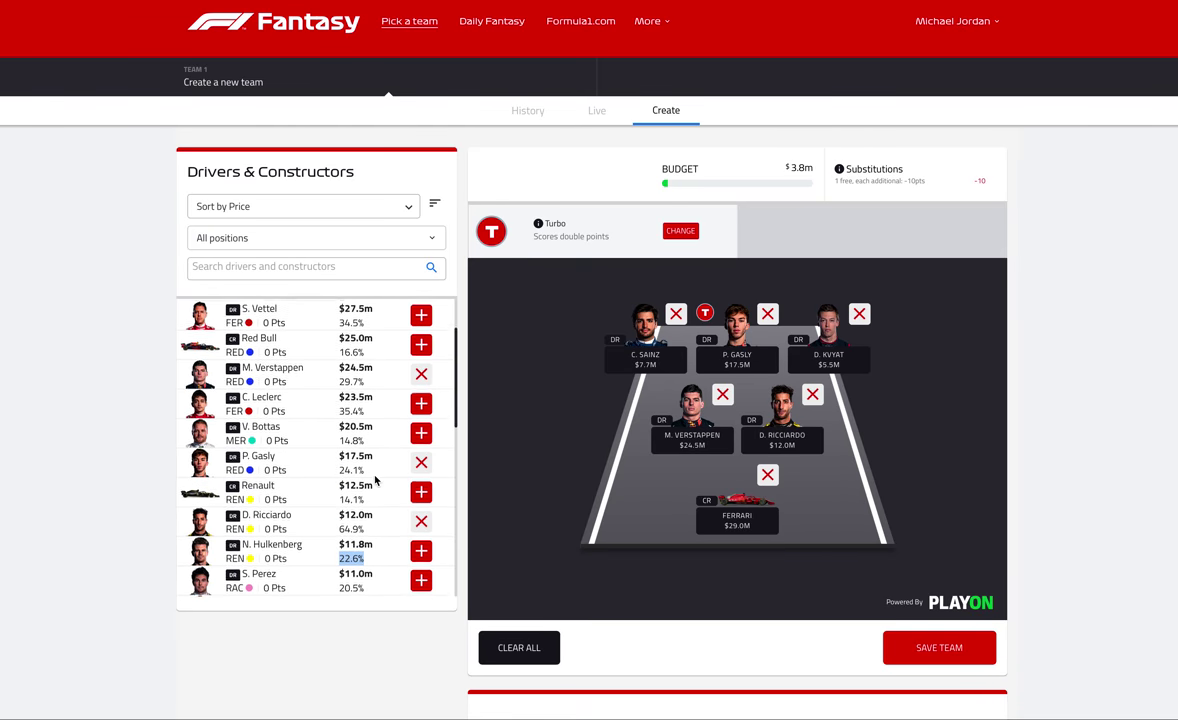
Step: Swap D. Ricciardo and M. Verstappen out of the lineup and add L. Hamilton back
{"action": "left_click", "coordinate": [813, 396]}
{"action": "left_click", "coordinate": [722, 394]}
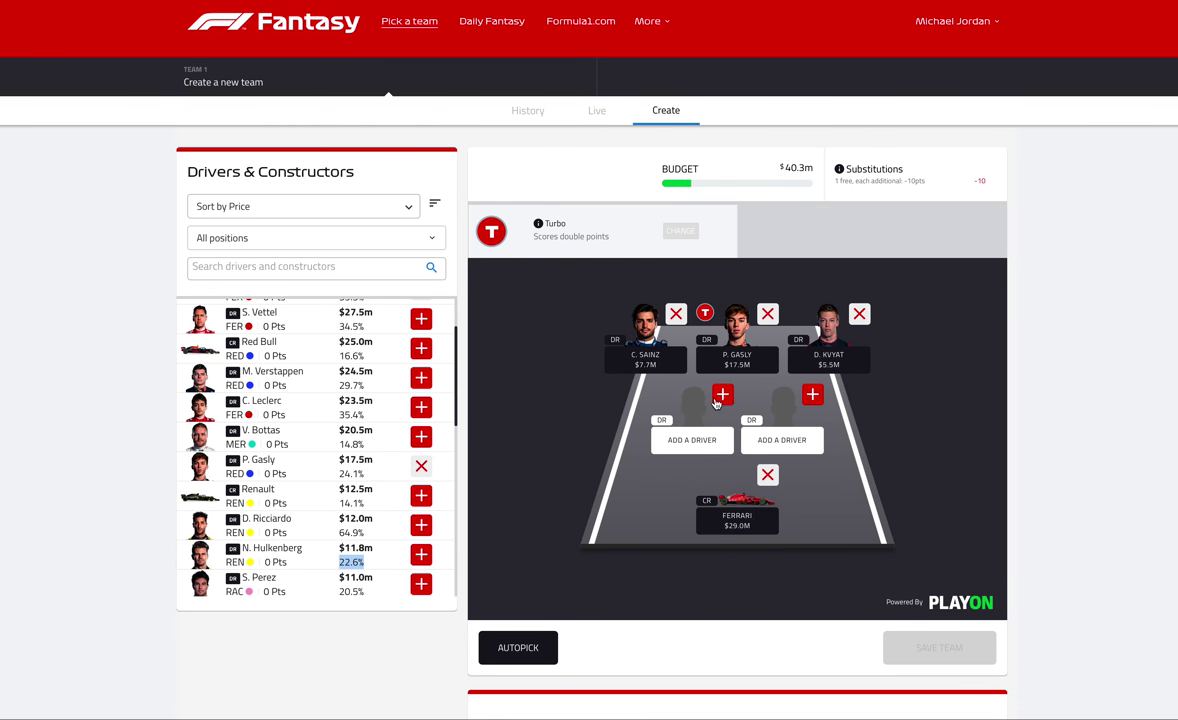
{"action": "scroll", "coordinate": [294, 449], "scroll_direction": "up", "scroll_amount": 3}
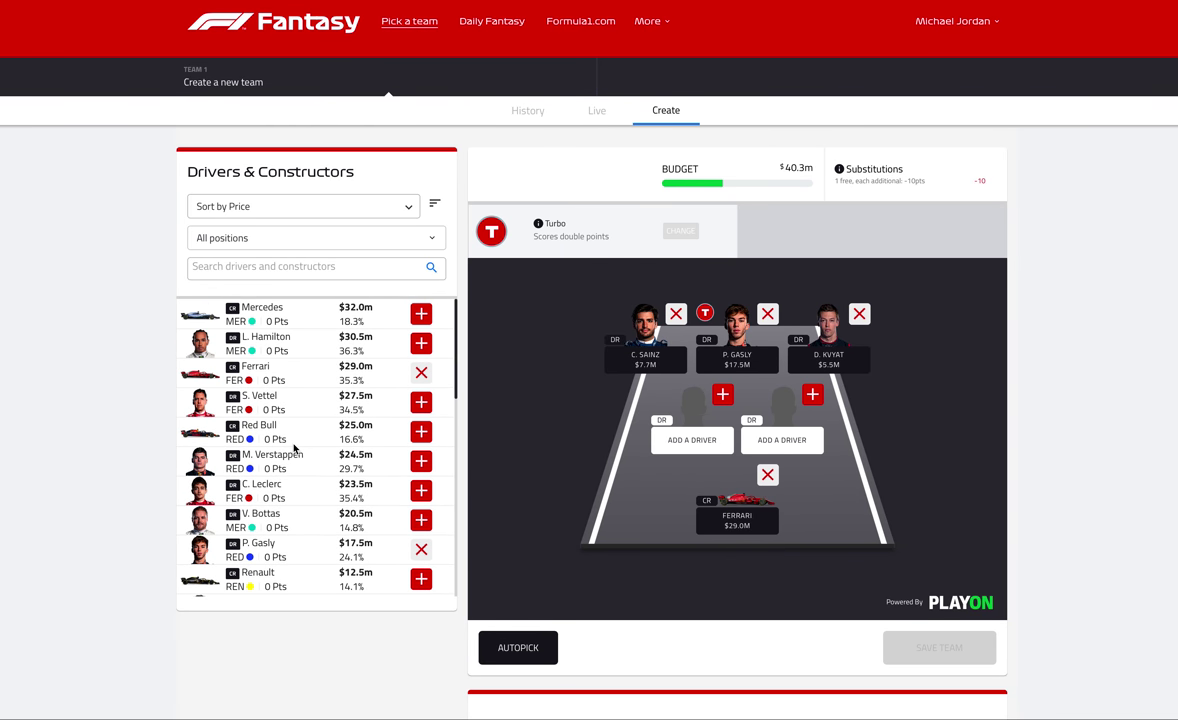
{"action": "left_click", "coordinate": [421, 343]}
Step: Add R. Grosjean to the remaining driver slot, leaving $0.5m of budget
{"action": "scroll", "coordinate": [323, 473], "scroll_direction": "down", "scroll_amount": 4}
{"action": "scroll", "coordinate": [323, 473], "scroll_direction": "down", "scroll_amount": 5}
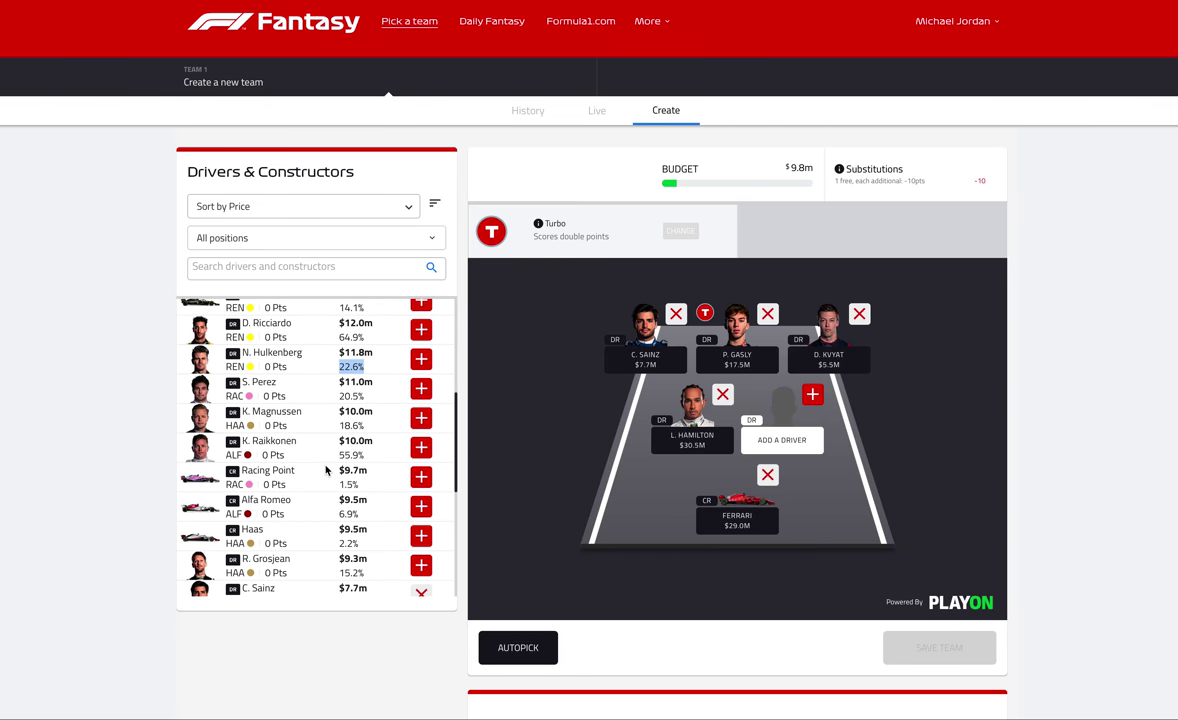
{"action": "scroll", "coordinate": [330, 470], "scroll_direction": "up", "scroll_amount": 1}
{"action": "scroll", "coordinate": [330, 475], "scroll_direction": "down", "scroll_amount": 1}
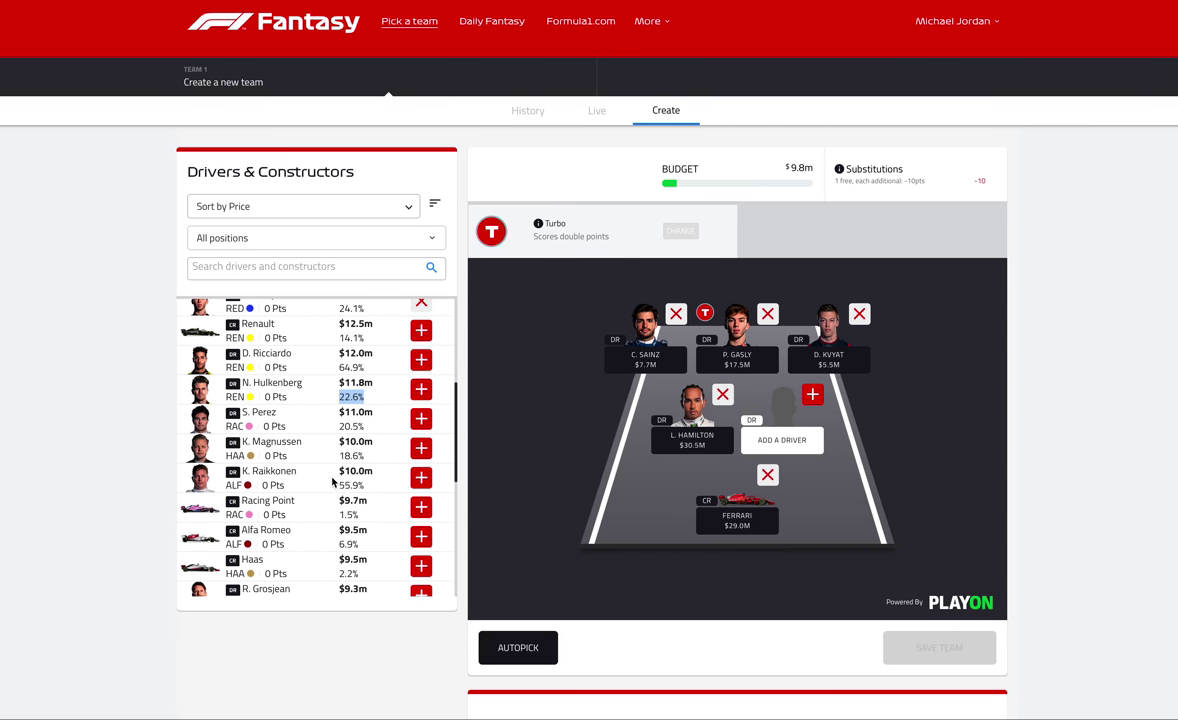
{"action": "scroll", "coordinate": [332, 482], "scroll_direction": "up", "scroll_amount": 1}
{"action": "scroll", "coordinate": [332, 482], "scroll_direction": "up", "scroll_amount": 1}
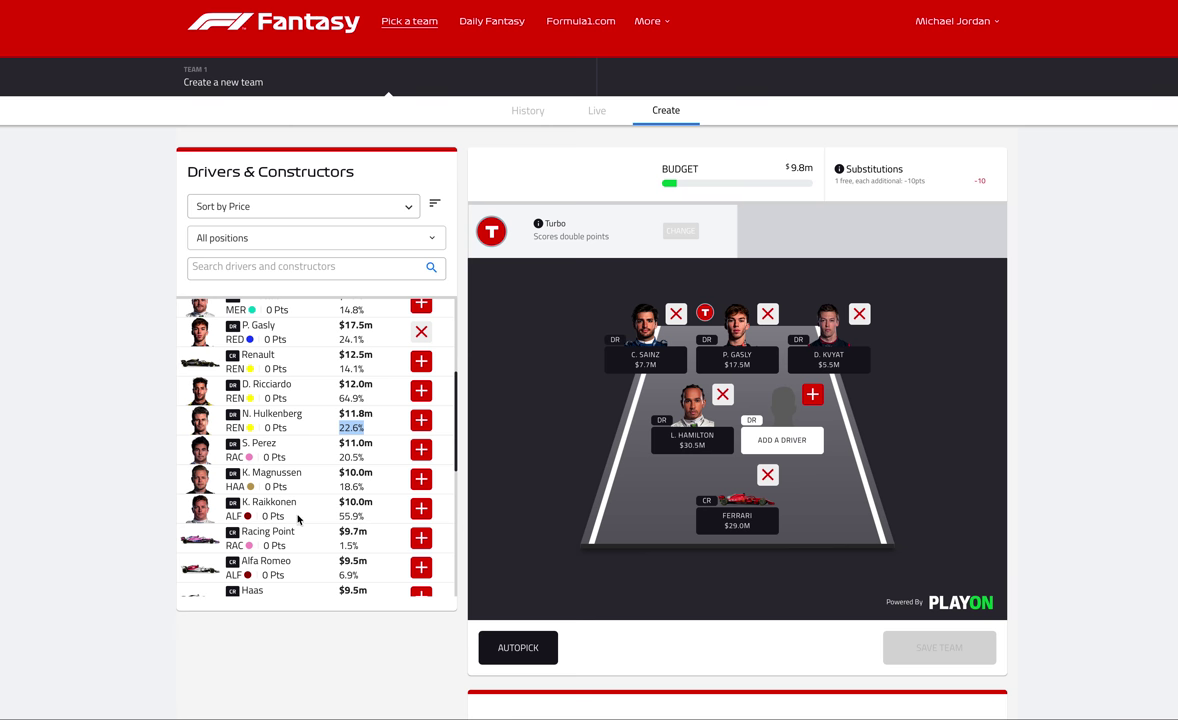
{"action": "scroll", "coordinate": [353, 490], "scroll_direction": "down", "scroll_amount": 3}
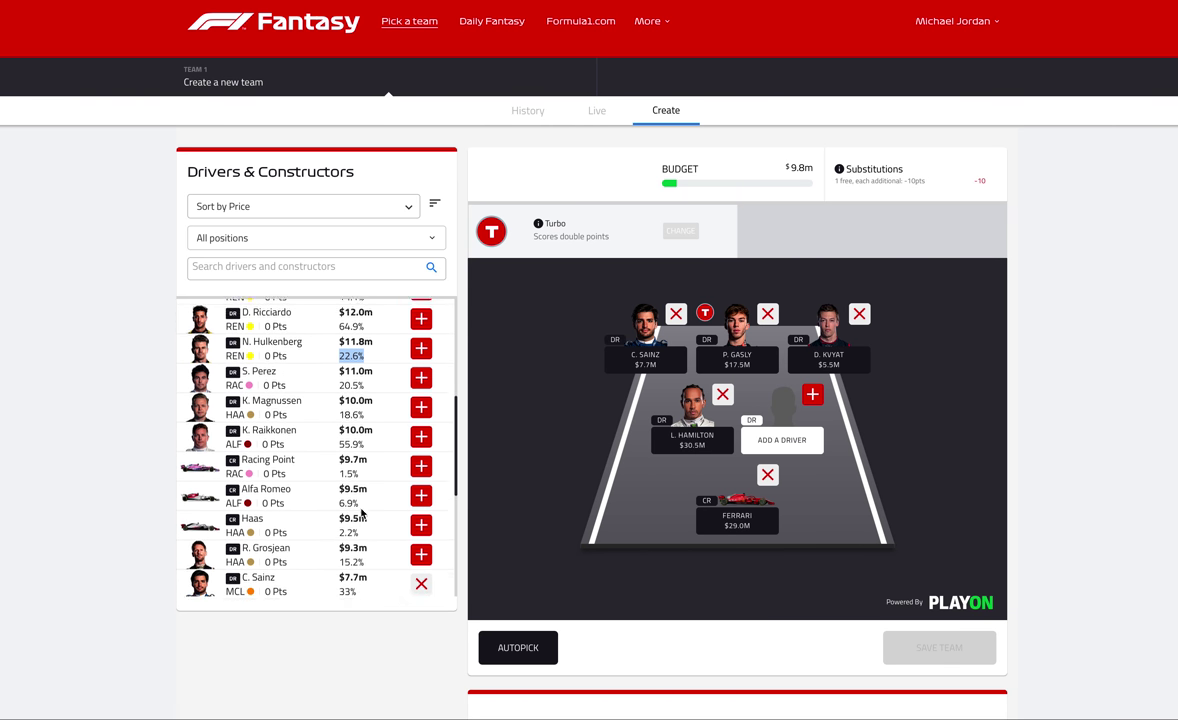
{"action": "left_click", "coordinate": [422, 540]}
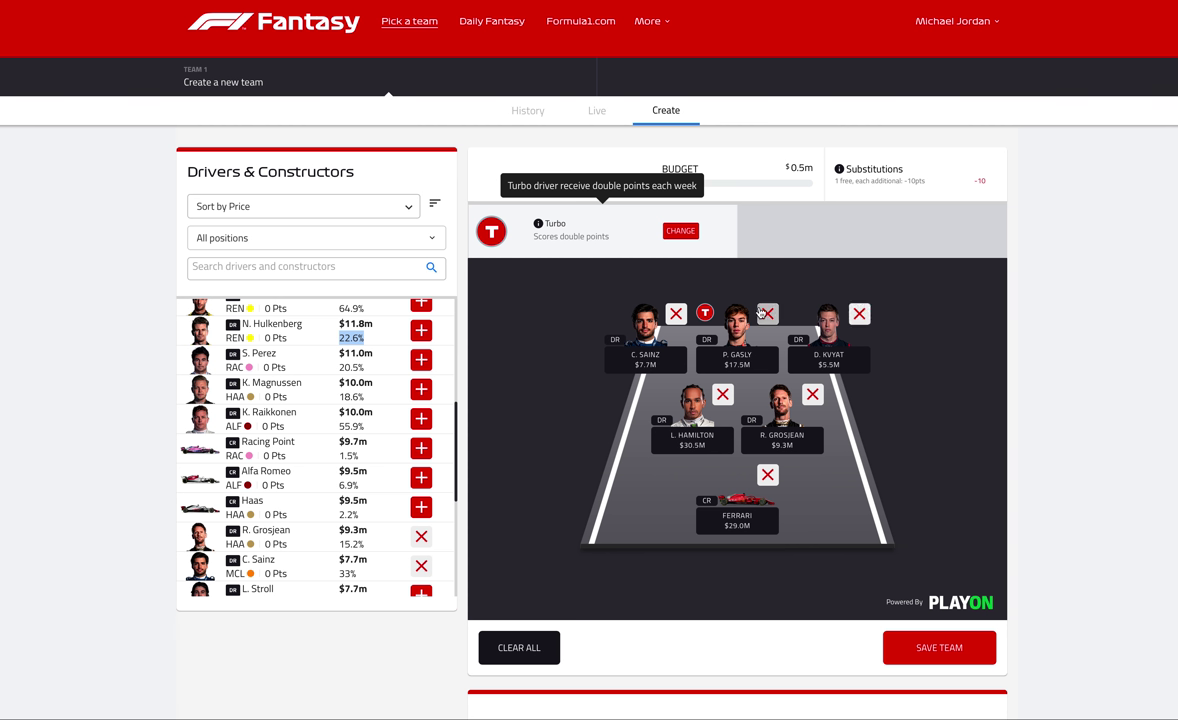
{"action": "scroll", "coordinate": [270, 378], "scroll_direction": "up", "scroll_amount": 2}
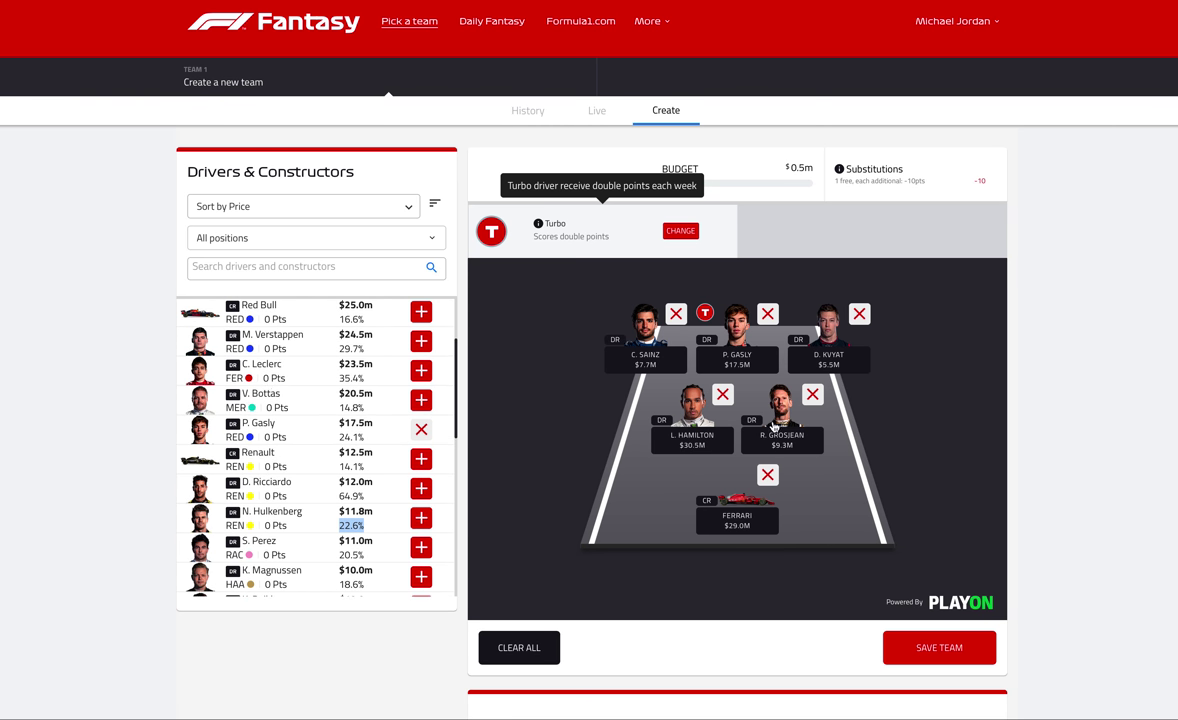
{"action": "scroll", "coordinate": [773, 427], "scroll_direction": "down", "scroll_amount": 1}
{"action": "scroll", "coordinate": [773, 427], "scroll_direction": "up", "scroll_amount": 1}
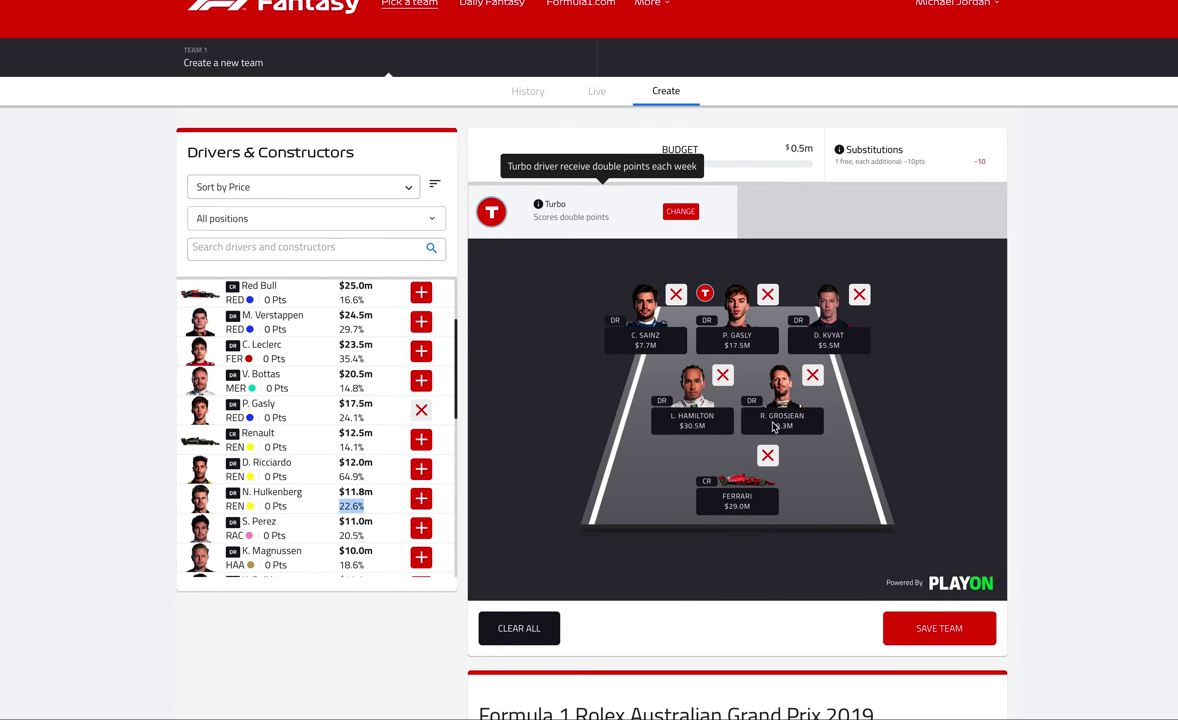
{"action": "scroll", "coordinate": [244, 408], "scroll_direction": "up", "scroll_amount": 1}
{"action": "scroll", "coordinate": [244, 408], "scroll_direction": "down", "scroll_amount": 5}
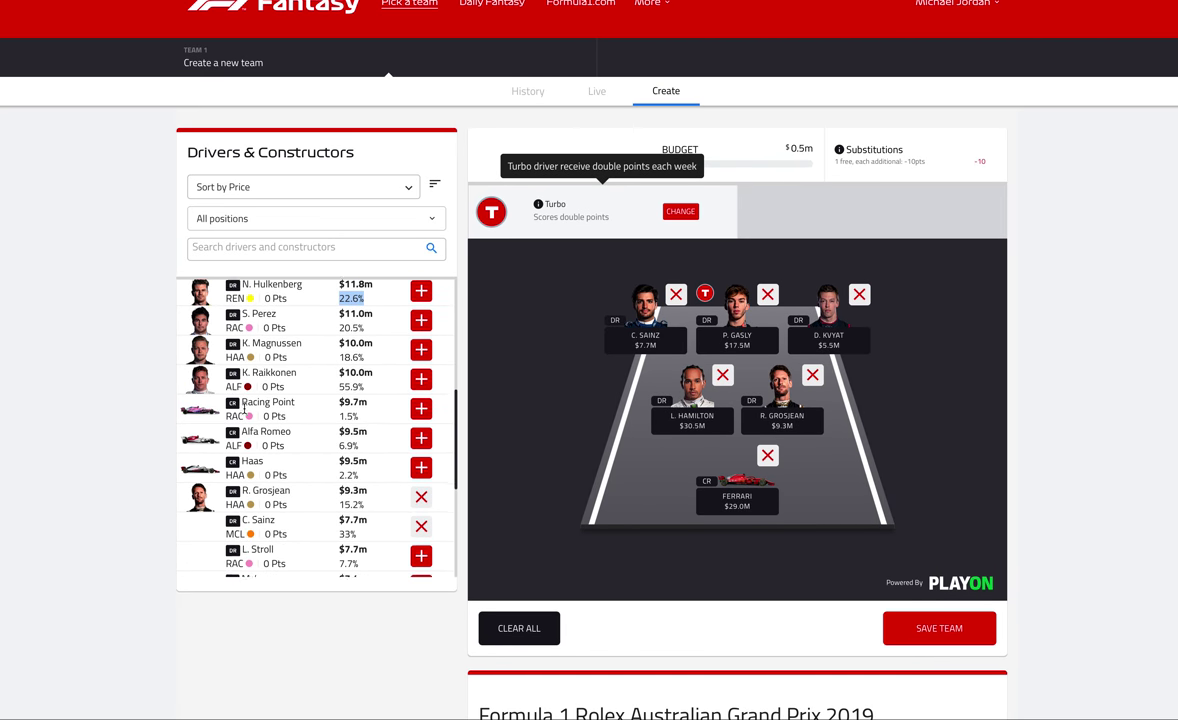
{"action": "scroll", "coordinate": [244, 408], "scroll_direction": "down", "scroll_amount": 3}
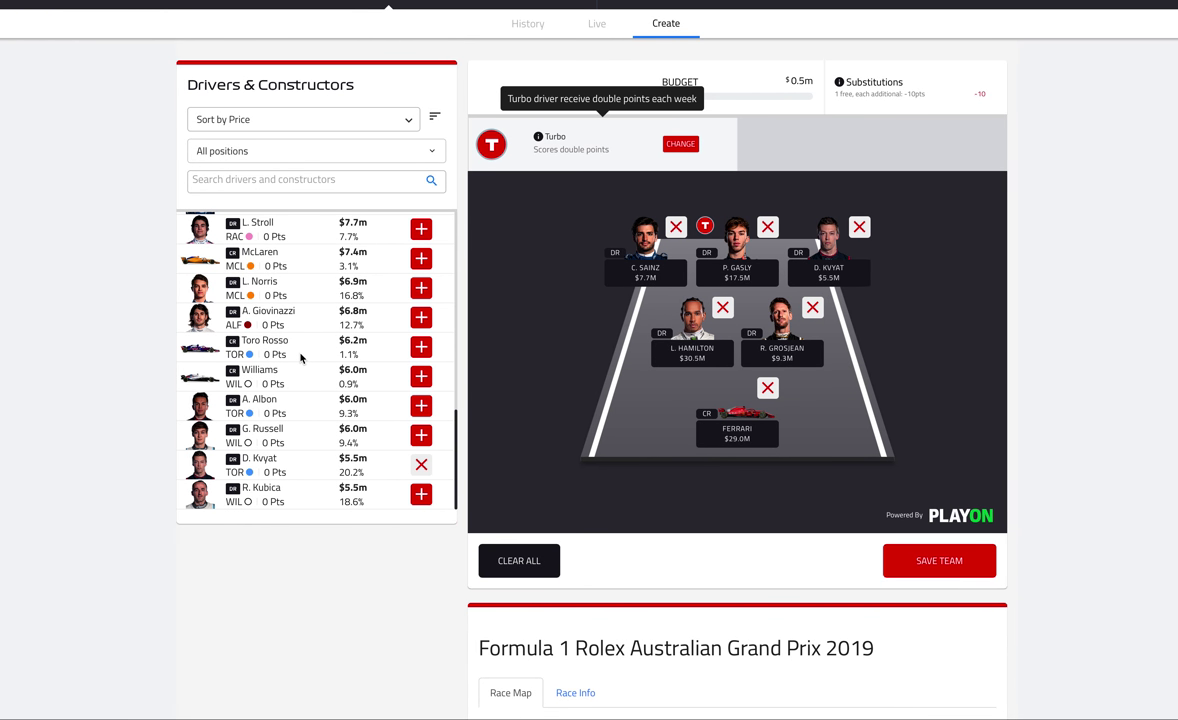
{"action": "scroll", "coordinate": [295, 350], "scroll_direction": "up", "scroll_amount": 2}
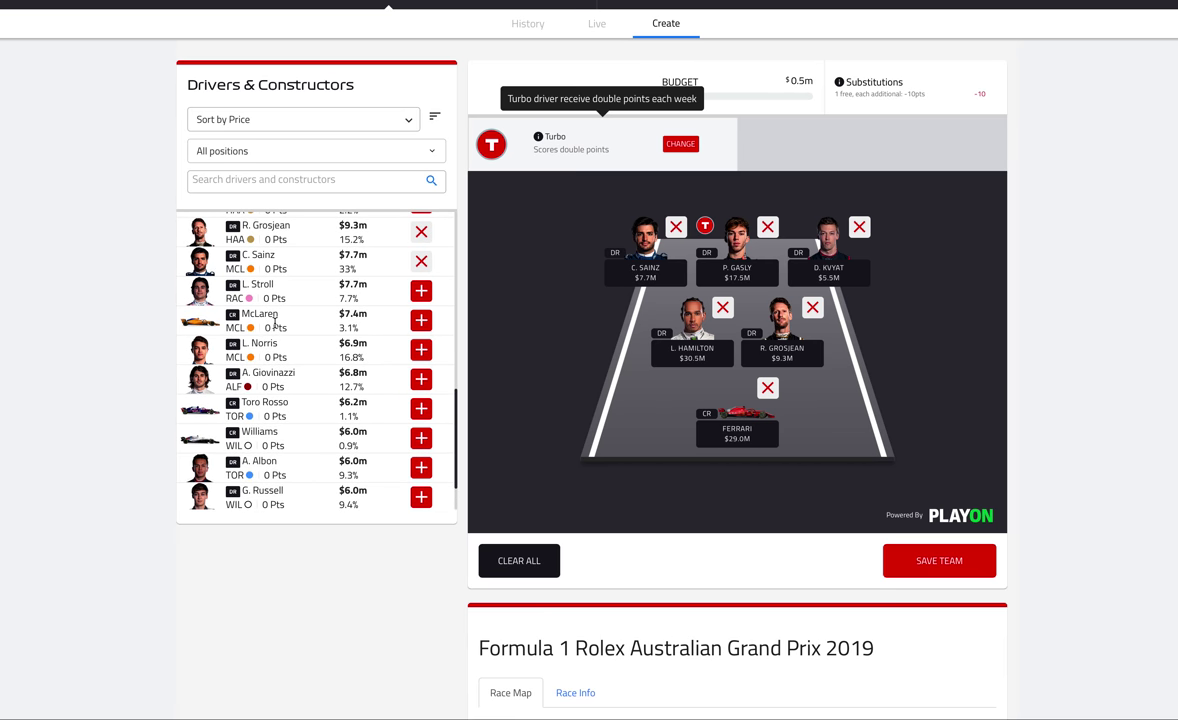
{"action": "scroll", "coordinate": [274, 322], "scroll_direction": "up", "scroll_amount": 4}
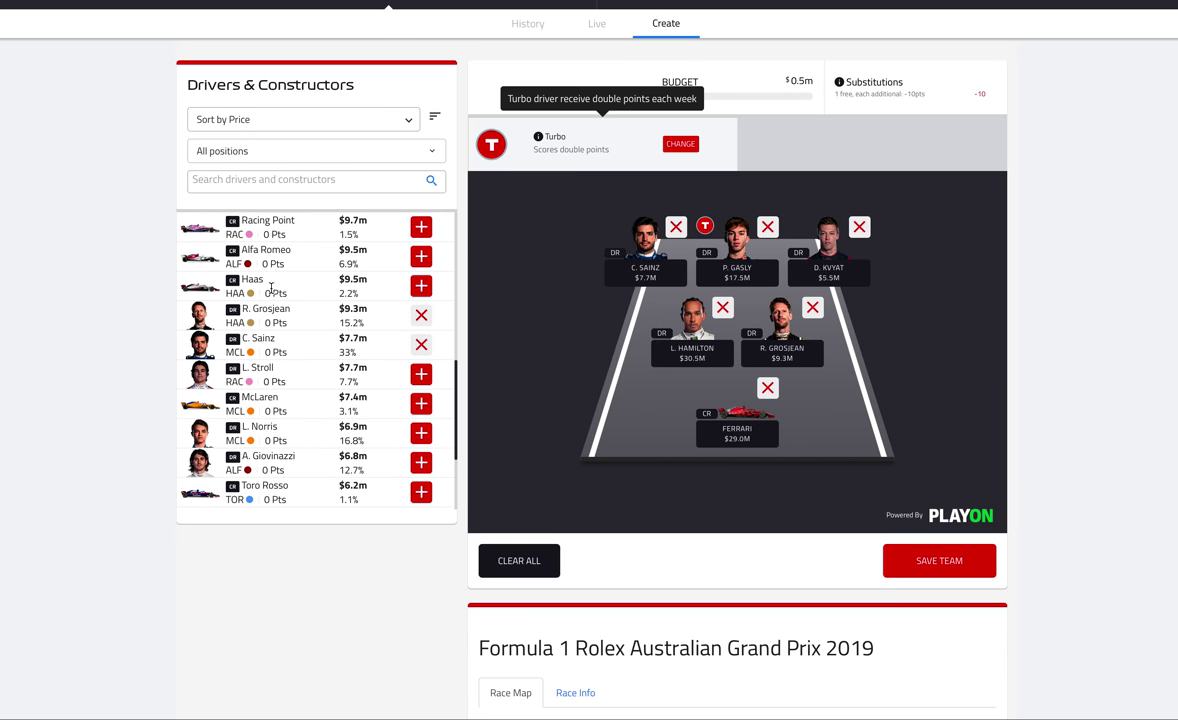
{"action": "scroll", "coordinate": [271, 290], "scroll_direction": "up", "scroll_amount": 4}
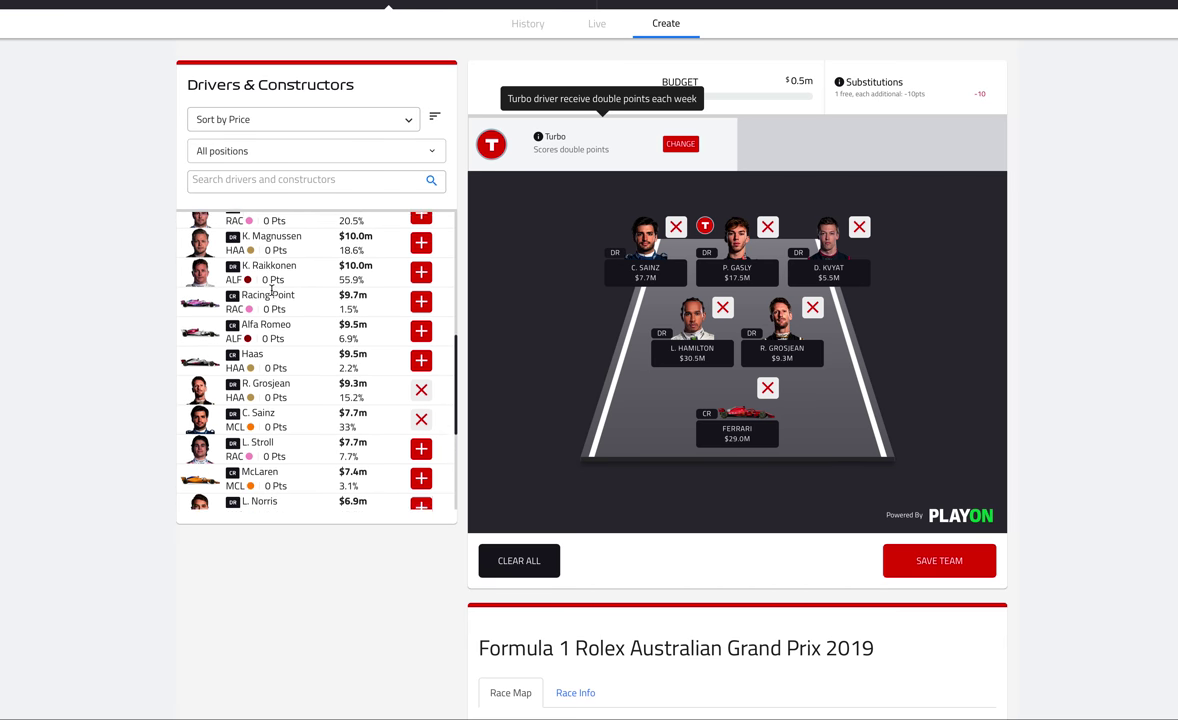
{"action": "scroll", "coordinate": [270, 292], "scroll_direction": "down", "scroll_amount": 4}
{"action": "scroll", "coordinate": [270, 300], "scroll_direction": "up", "scroll_amount": 14}
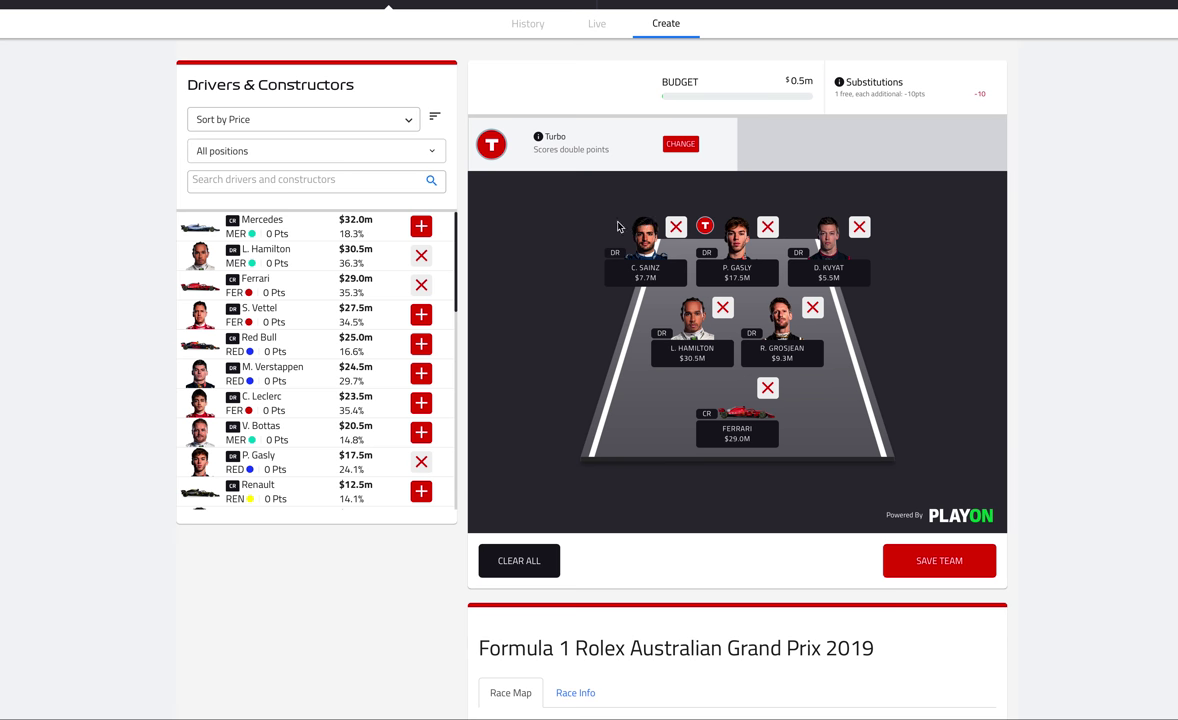
Step: Save the team as 'MJ Actuarial Team', entering it into the Ferrari, South Africa and Global leagues
{"action": "left_click", "coordinate": [933, 566]}
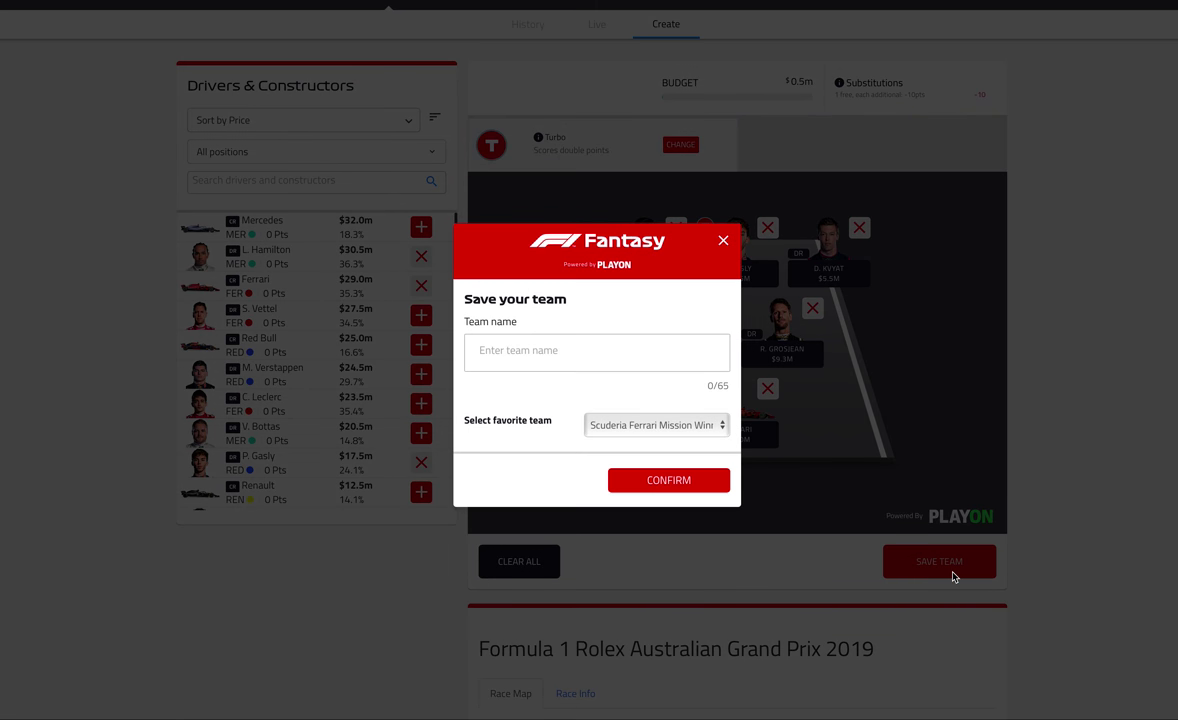
{"action": "left_click", "coordinate": [519, 350]}
{"action": "type", "text": "Act"}
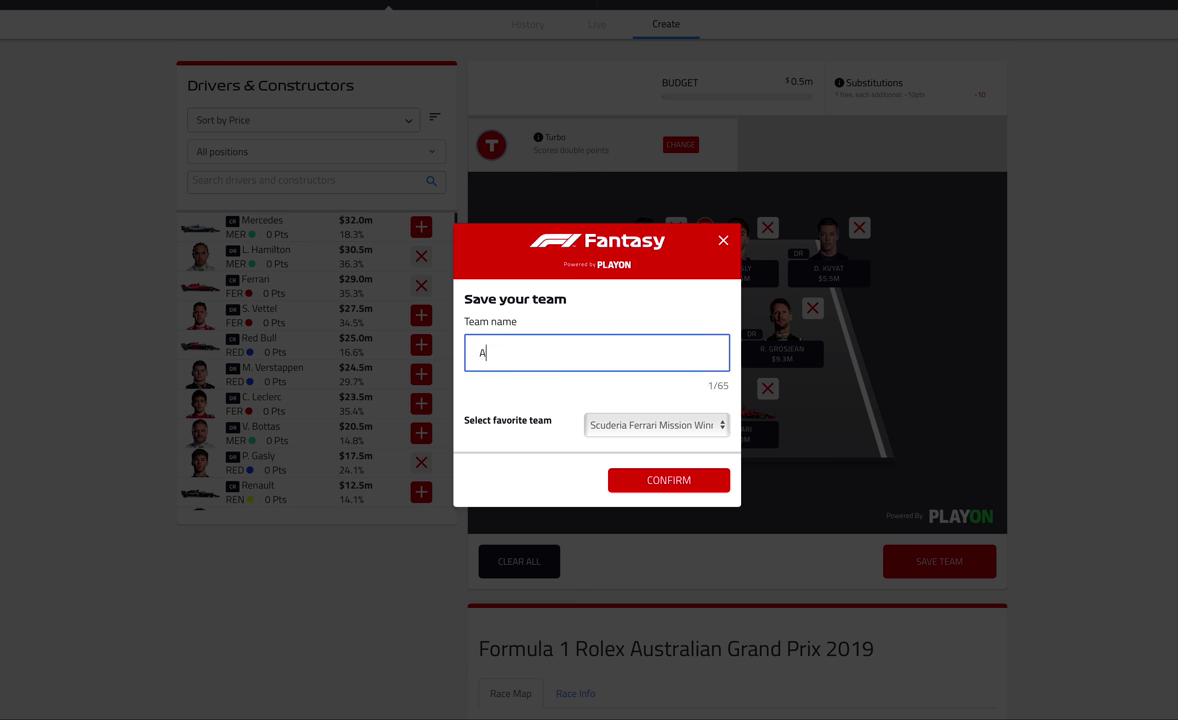
{"action": "key", "text": "BackSpace"}
{"action": "key", "text": "BackSpace"}
{"action": "type", "text": "MJ Actuarial Team"}
{"action": "left_click", "coordinate": [530, 353]}
{"action": "left_click", "coordinate": [491, 353]}
{"action": "left_click", "coordinate": [643, 483]}
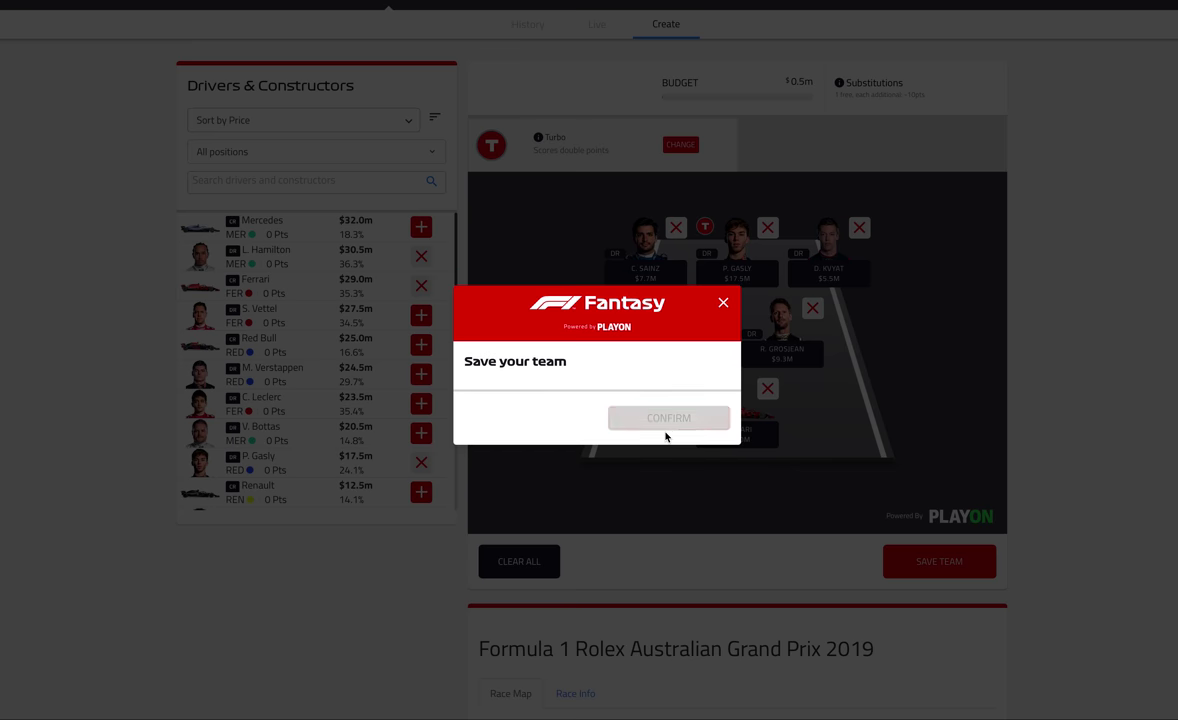
{"action": "left_click", "coordinate": [664, 434]}
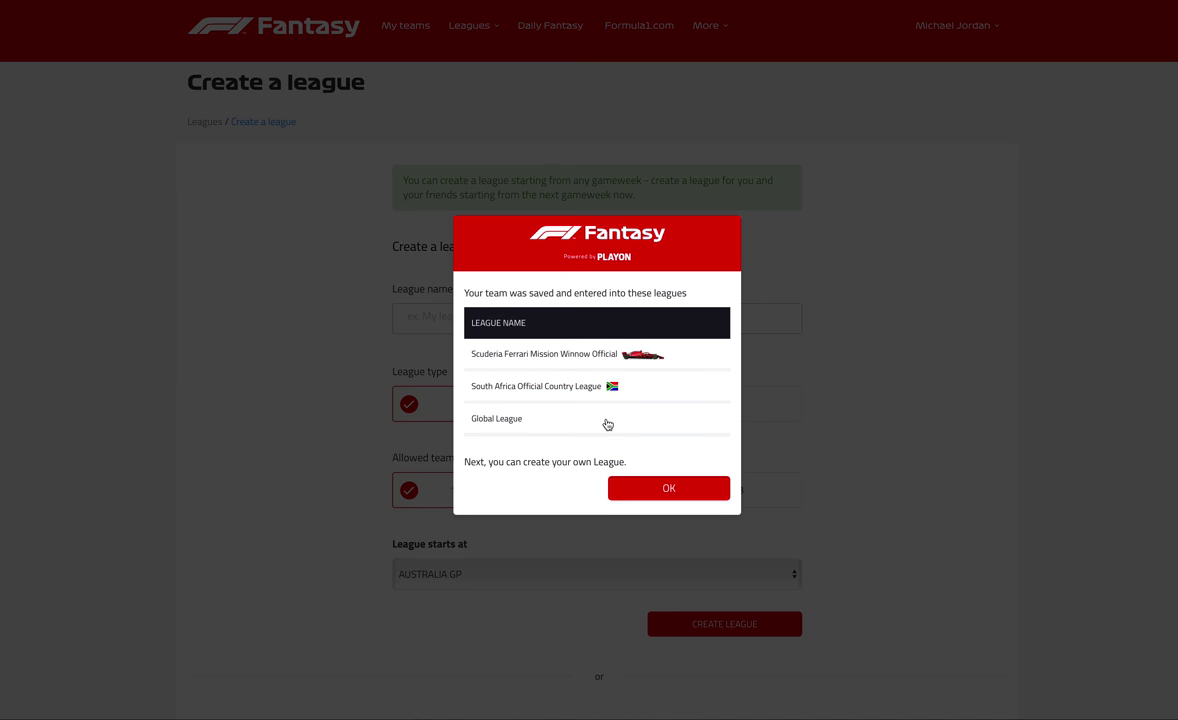
Step: Create the public league 'Actuarial League' with one team per player, entering MJ Actuarial Team
{"action": "left_click", "coordinate": [657, 496]}
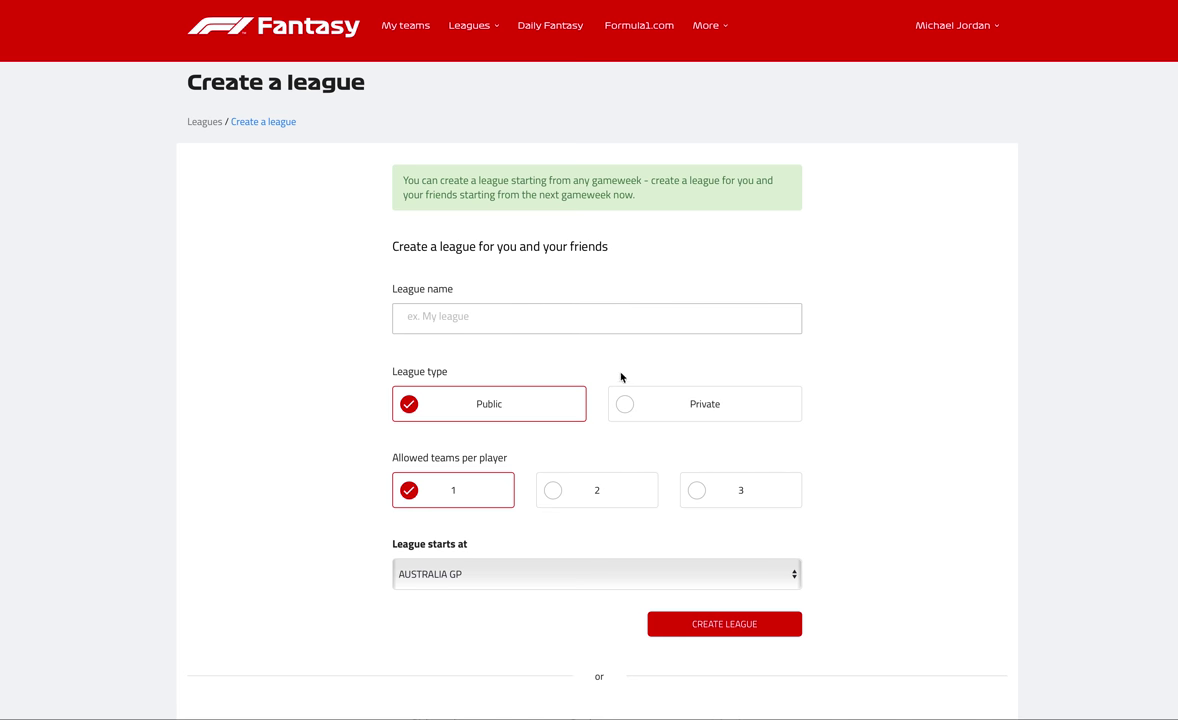
{"action": "scroll", "coordinate": [602, 365], "scroll_direction": "down", "scroll_amount": 2}
{"action": "scroll", "coordinate": [392, 307], "scroll_direction": "up", "scroll_amount": 2}
{"action": "left_click", "coordinate": [450, 315]}
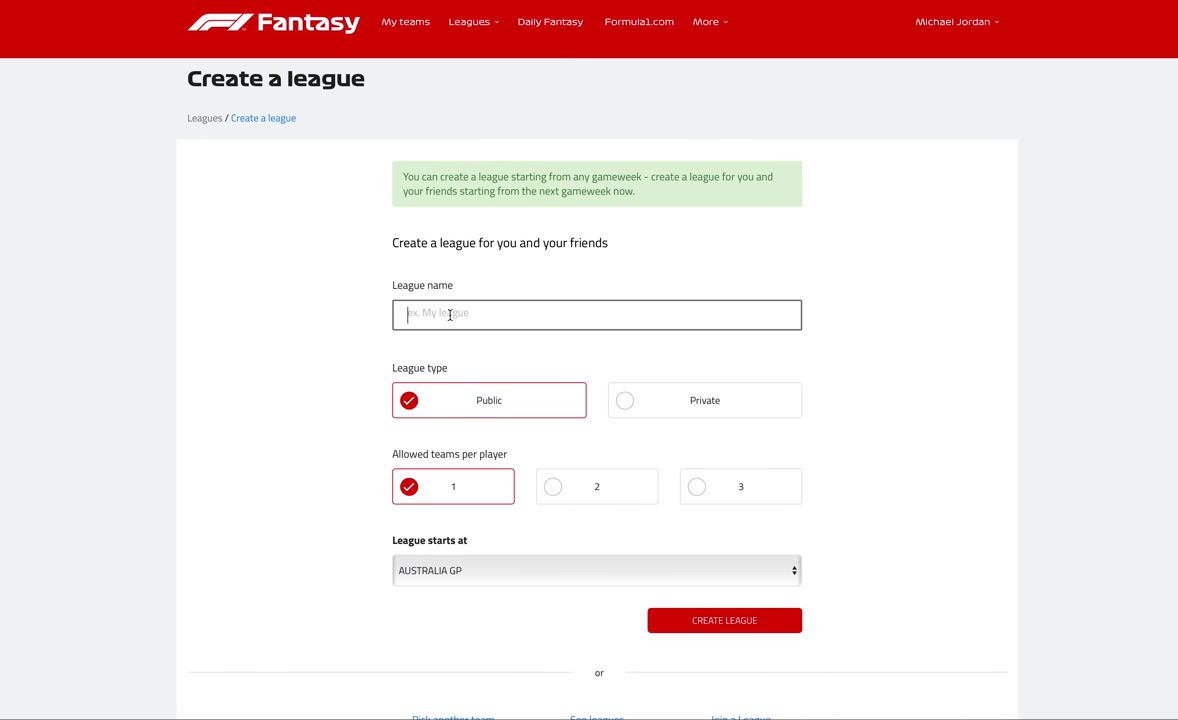
{"action": "type", "text": "Actuarial League"}
{"action": "scroll", "coordinate": [815, 400], "scroll_direction": "down", "scroll_amount": 2}
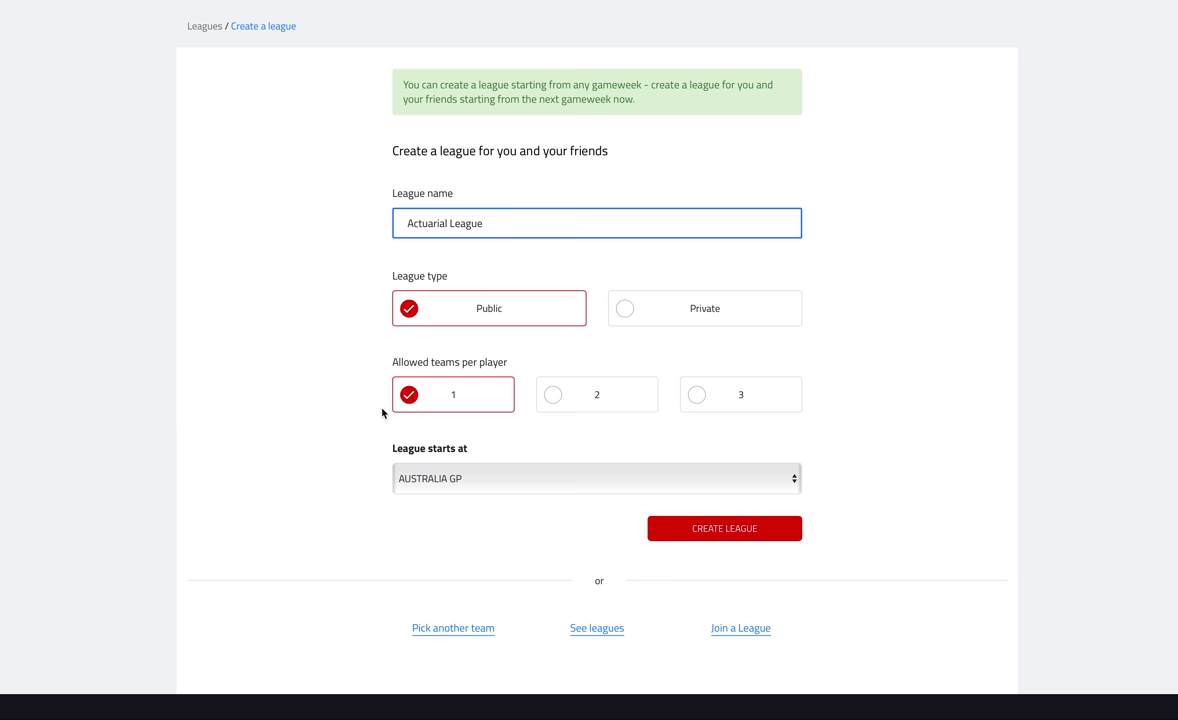
{"action": "left_click", "coordinate": [487, 396]}
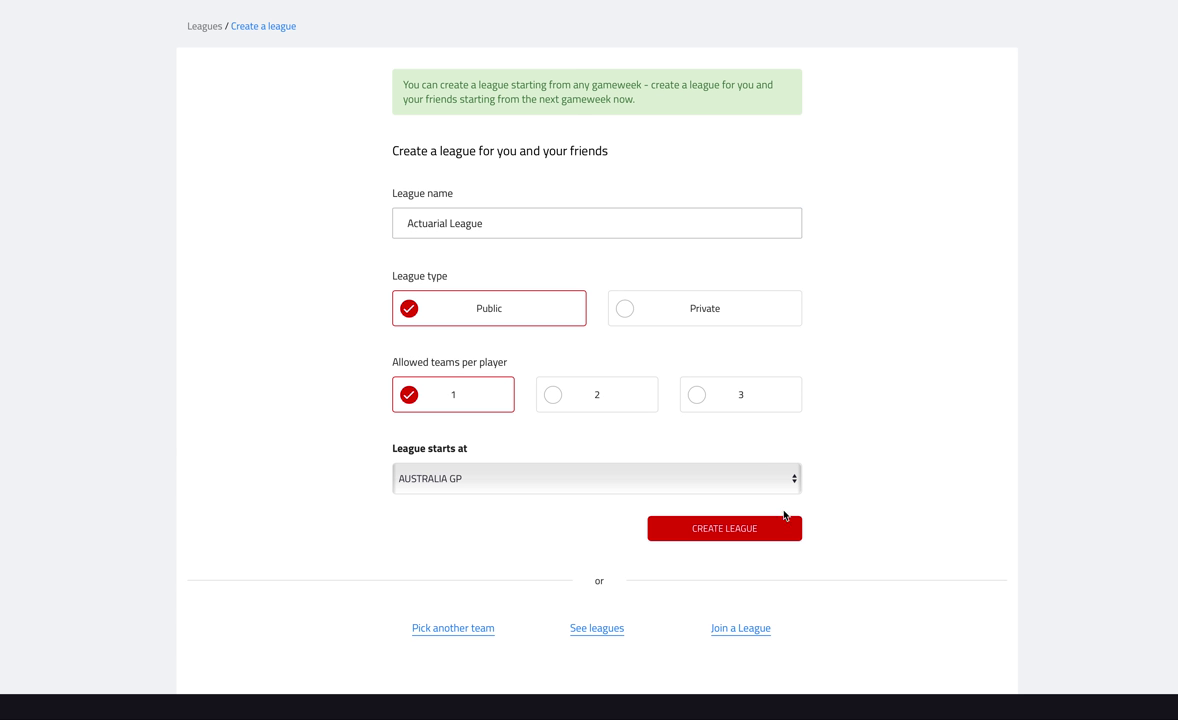
{"action": "left_click", "coordinate": [731, 529]}
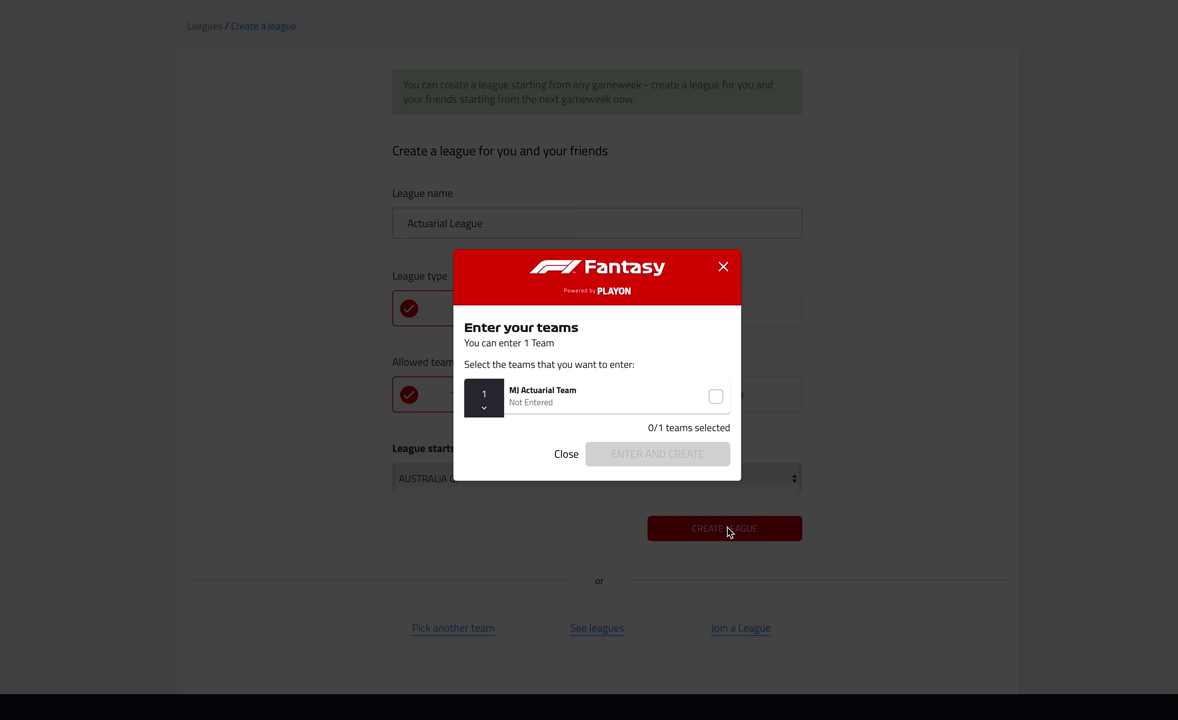
{"action": "left_click", "coordinate": [715, 397]}
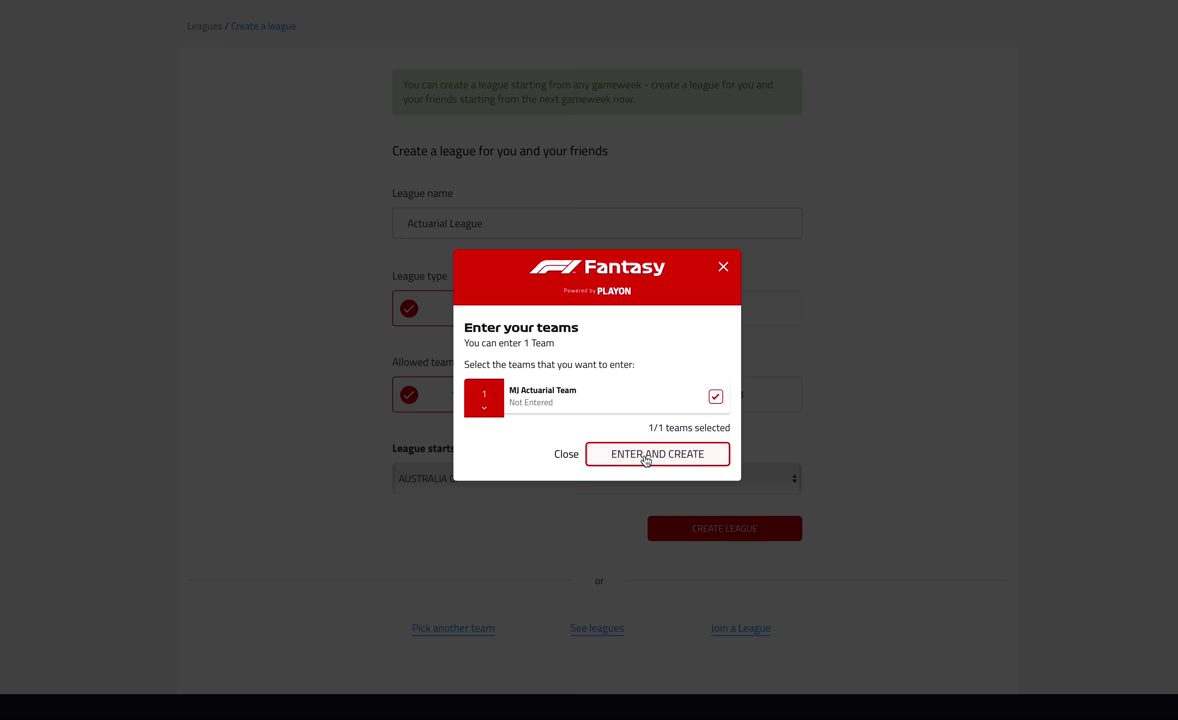
{"action": "left_click", "coordinate": [632, 458]}
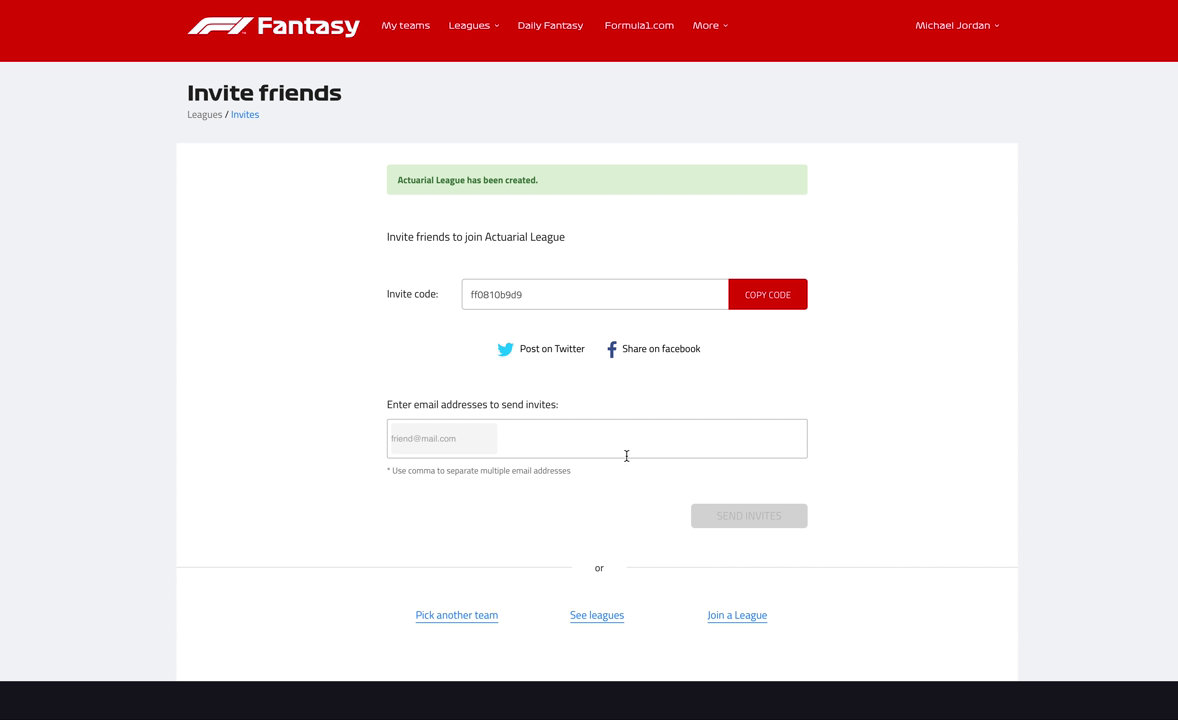
Step: Highlight the Actuarial League code in the Invite code field
{"action": "left_click_drag", "start_coordinate": [523, 297], "coordinate": [447, 293]}
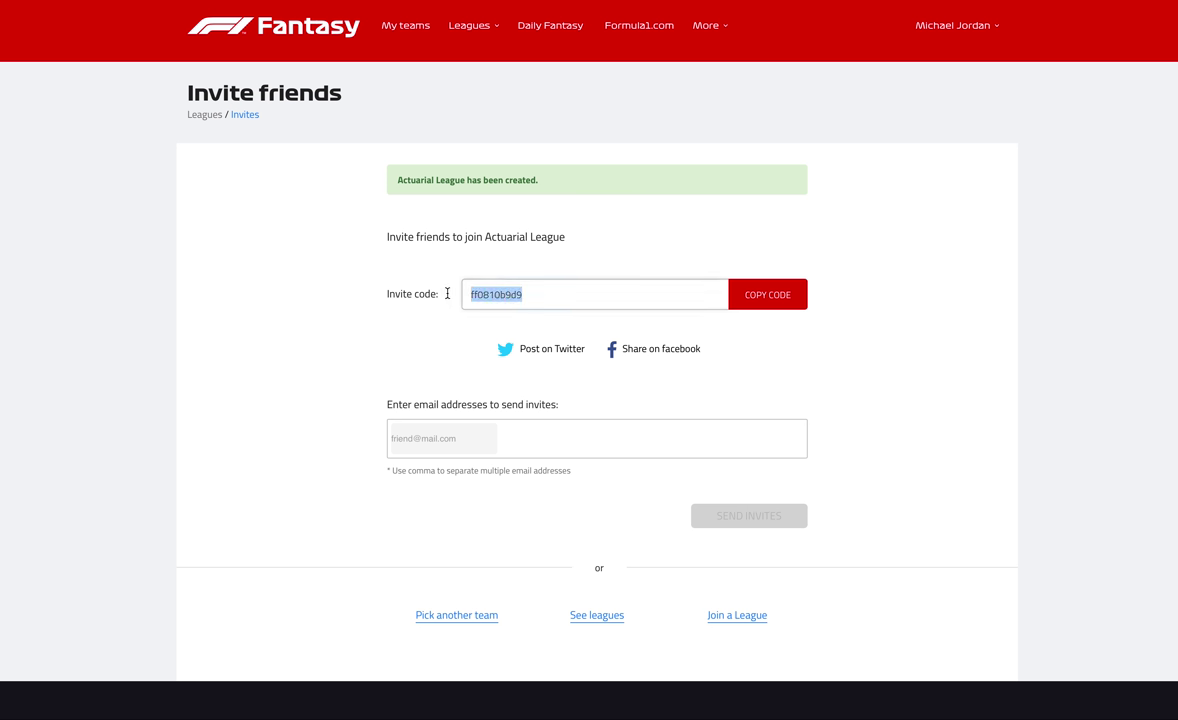